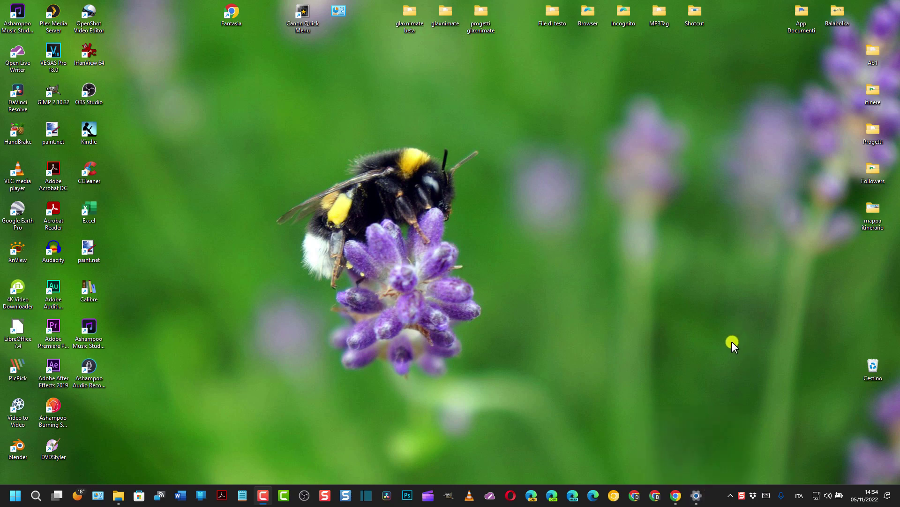
# Open the Windows Update page in Settings, install all available updates and minimize the Settings window
pyautogui.press('super+i')
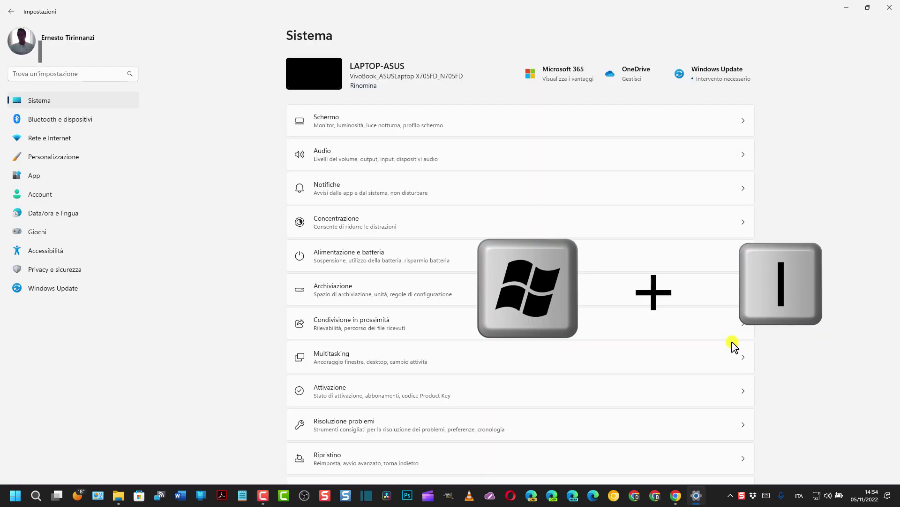
pyautogui.click(49, 290)
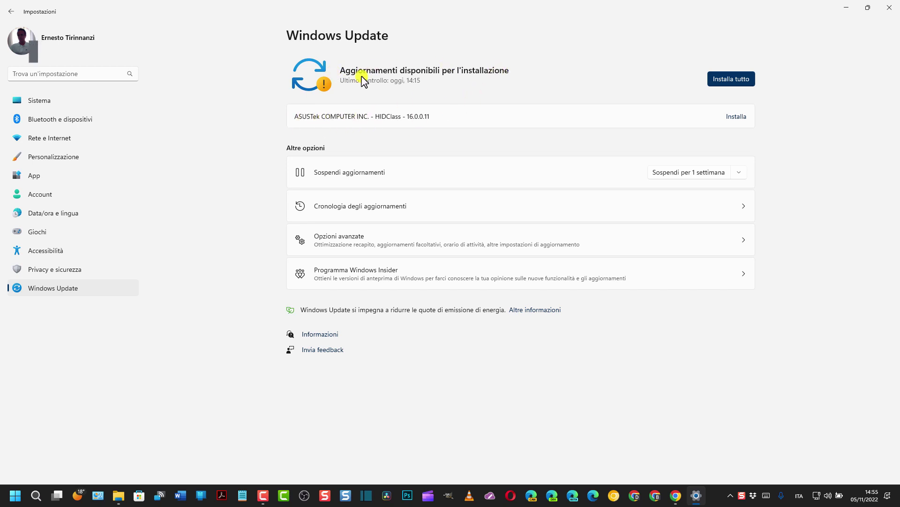
pyautogui.click(744, 81)
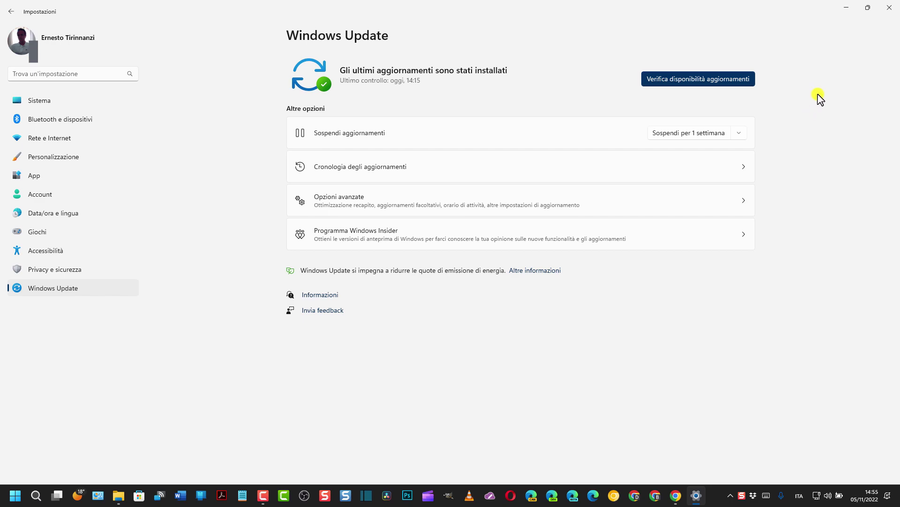
pyautogui.click(849, 8)
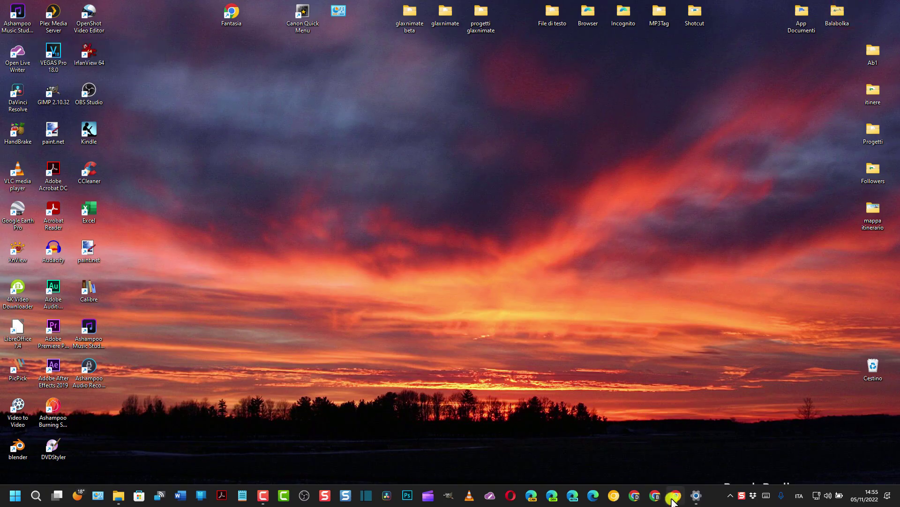
# Switch to Chrome and review the installation options on Microsoft's Windows 11 download page, then minimize the browser
pyautogui.click(674, 496)
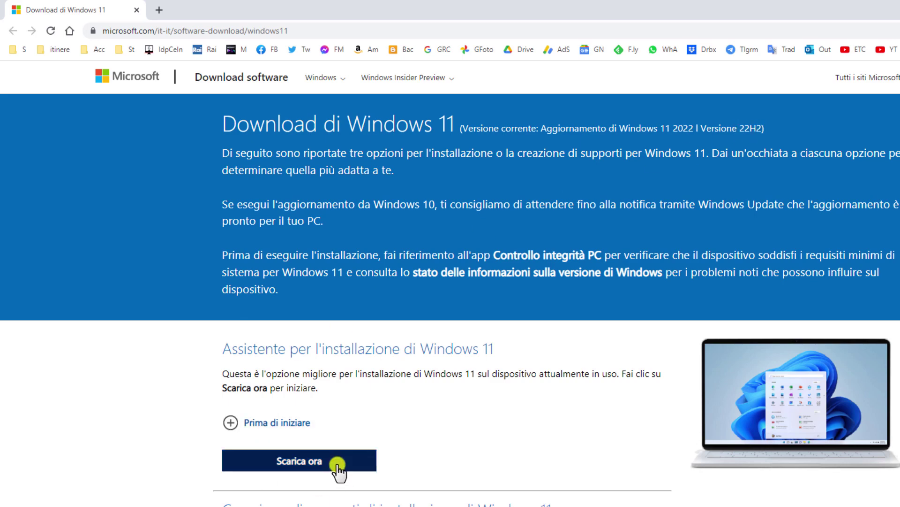
pyautogui.scroll(-5, 81, 312)
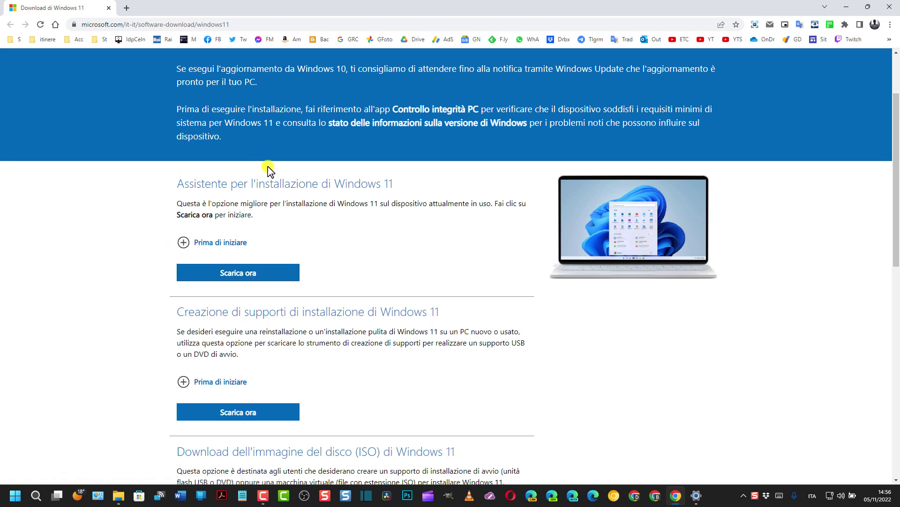
pyautogui.scroll(2, 479, 125)
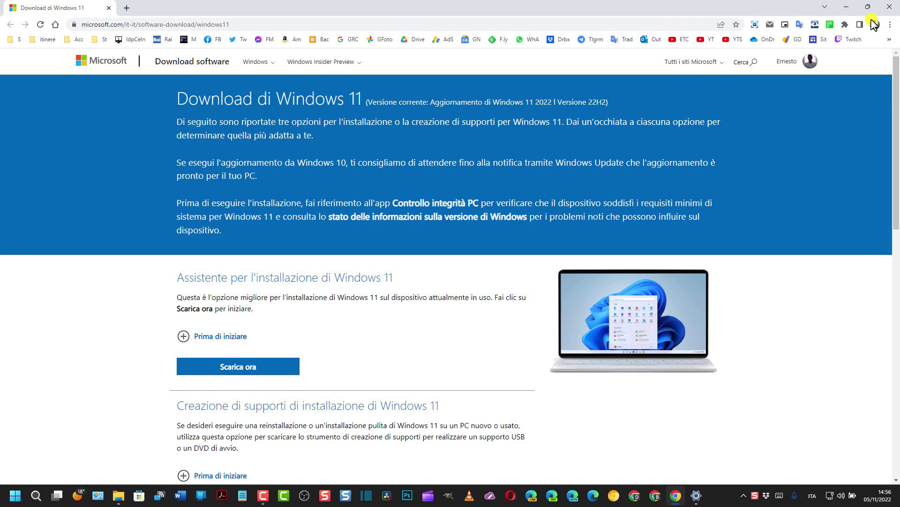
pyautogui.click(847, 6)
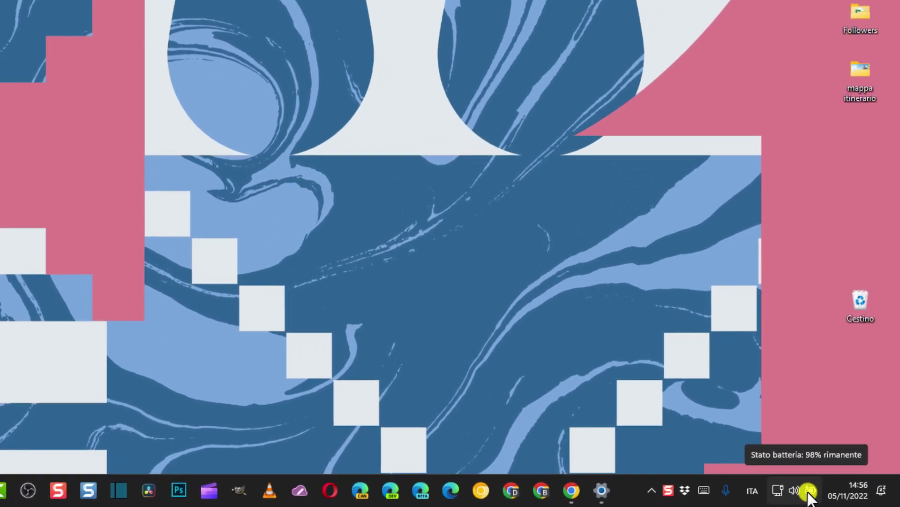
# Raise the screen brightness and the speaker volume to maximum in quick settings
pyautogui.click(839, 496)
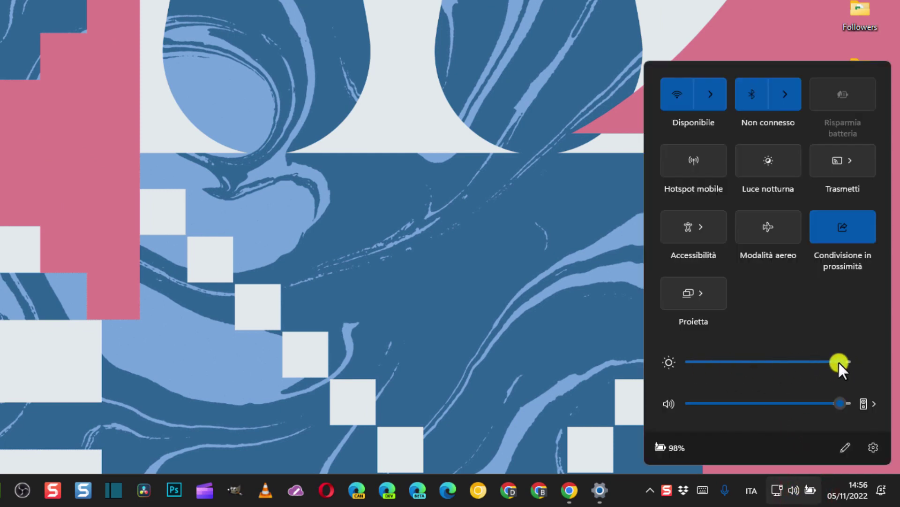
pyautogui.moveTo(839, 362)
pyautogui.mouseDown()
pyautogui.moveTo(785, 362)
pyautogui.moveTo(851, 360)
pyautogui.mouseUp()
pyautogui.moveTo(844, 400)
pyautogui.mouseDown()
pyautogui.moveTo(820, 401)
pyautogui.moveTo(860, 403)
pyautogui.mouseUp()
pyautogui.scroll(-5, 800, 399)
pyautogui.scroll(5, 799, 398)
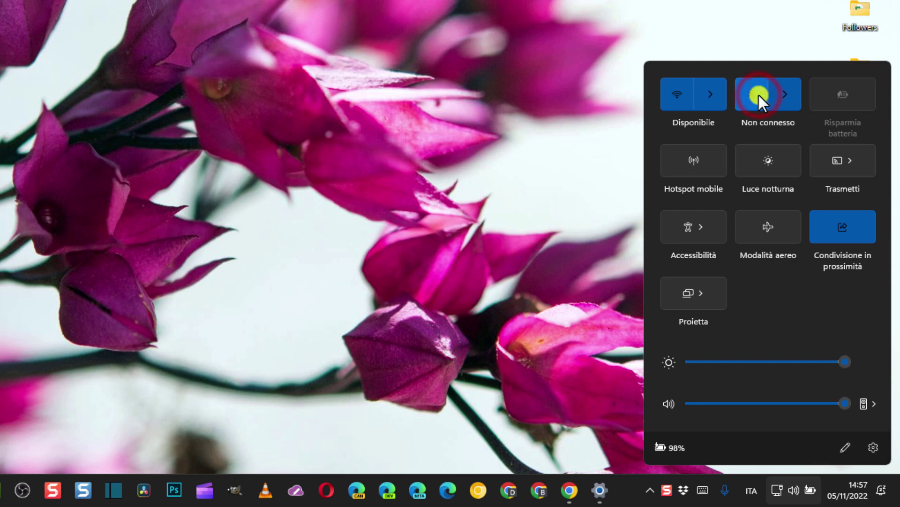
# Turn Bluetooth off and on again, view its list of devices, and close quick settings
pyautogui.click(759, 95)
pyautogui.click(753, 96)
pyautogui.click(786, 94)
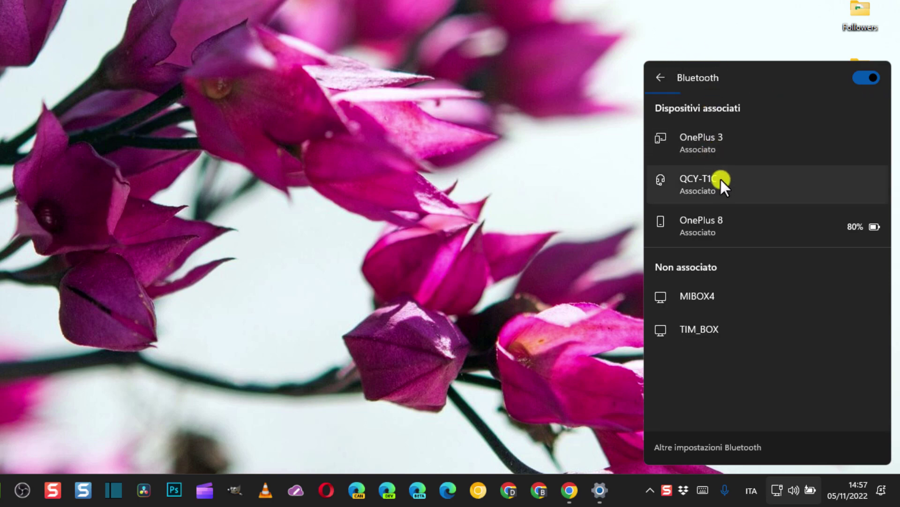
pyautogui.click(660, 77)
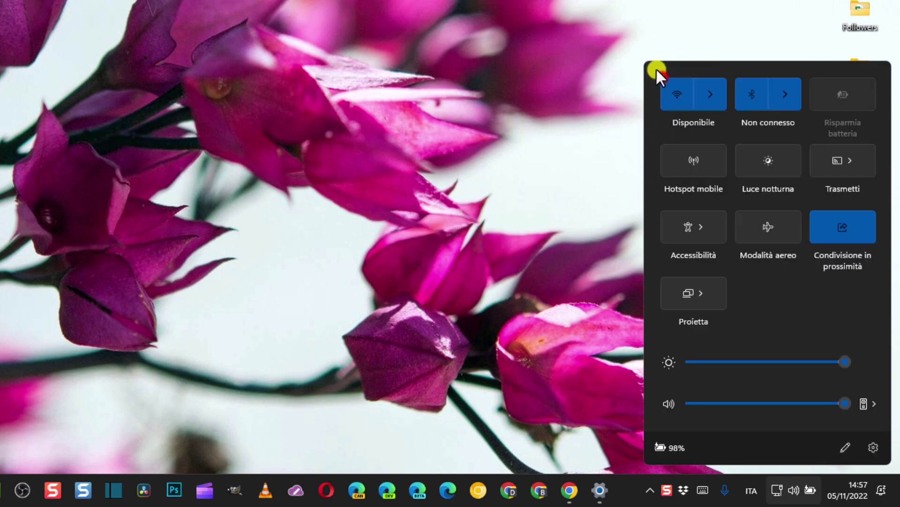
pyautogui.press('Escape')
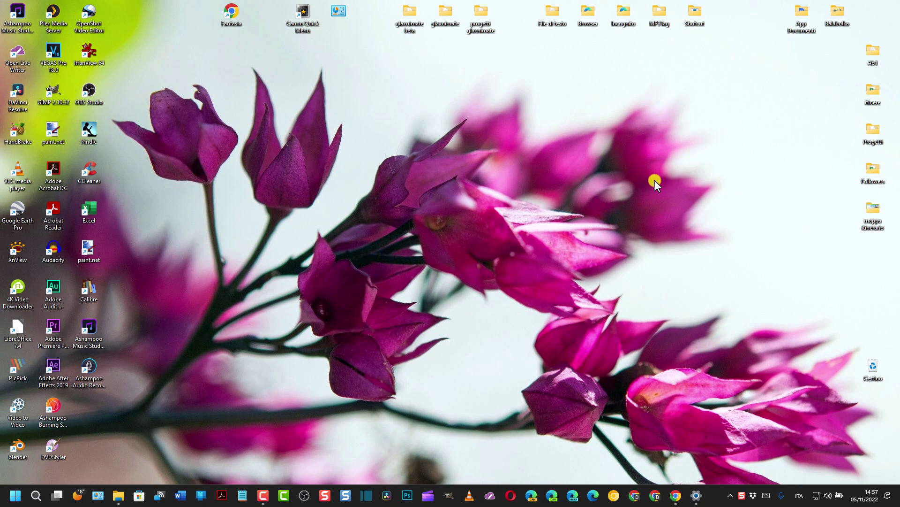
# Open File Explorer, expand and collapse the OneDrive - Personal tree, and go to the Home page
pyautogui.click(119, 495)
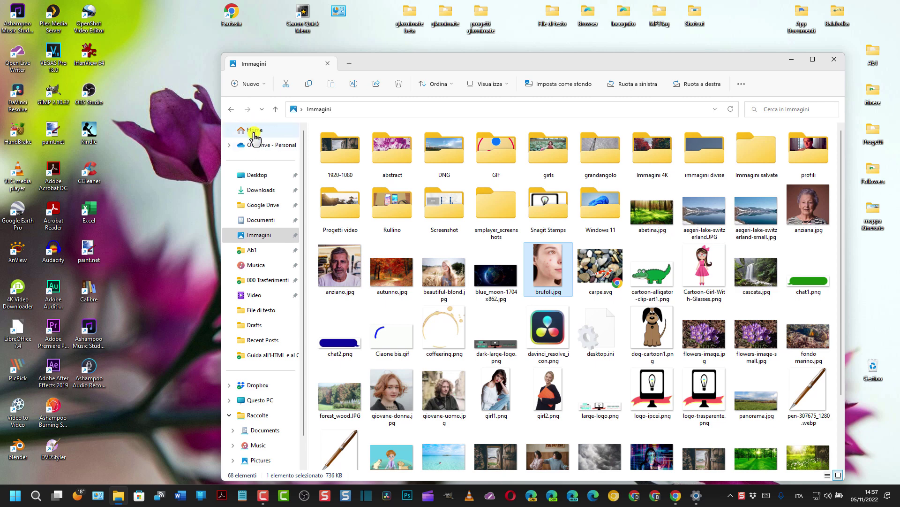
pyautogui.click(229, 147)
pyautogui.scroll(-1, 244, 148)
pyautogui.scroll(1, 243, 140)
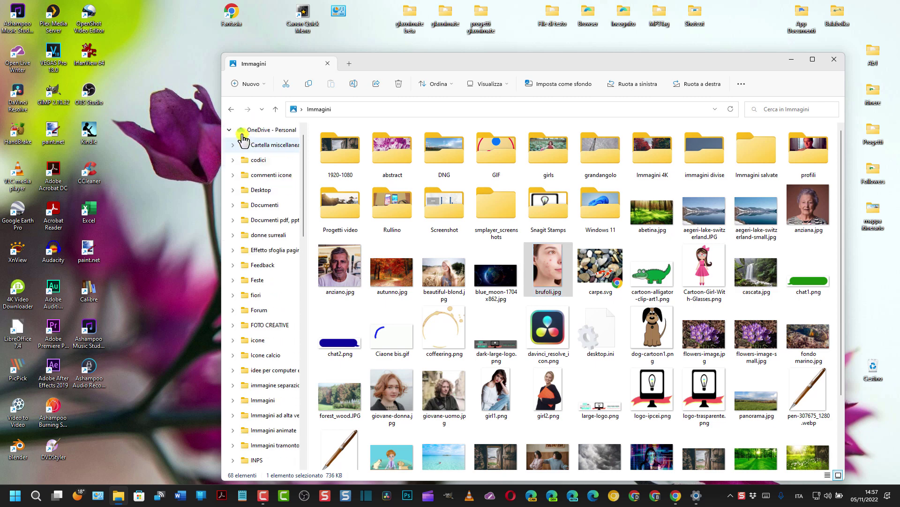
pyautogui.scroll(1, 281, 130)
pyautogui.click(248, 130)
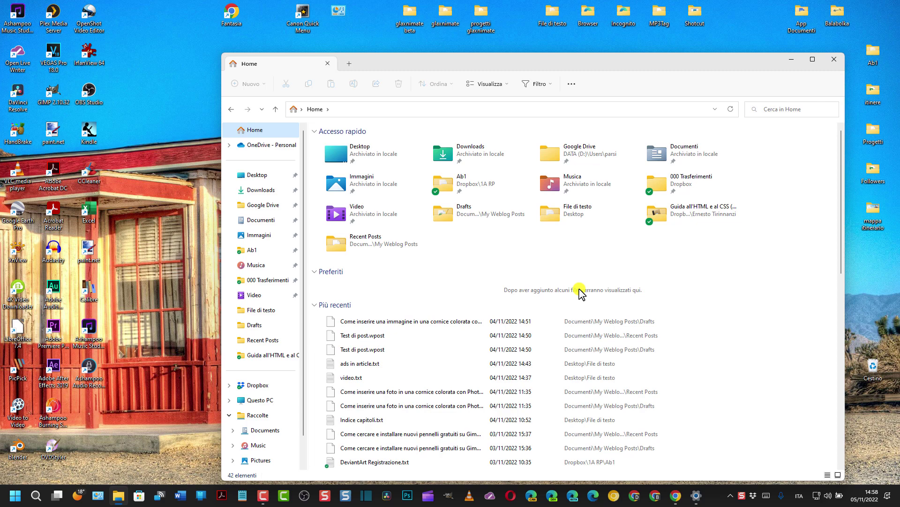
# Add beautiful-blond.jpg from the Immagini folder to the favorites (Preferiti)
pyautogui.click(254, 237)
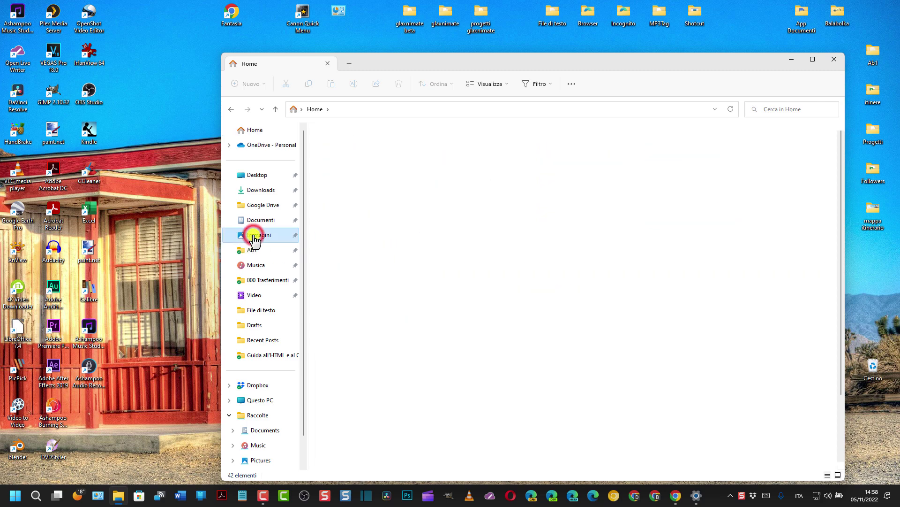
pyautogui.click(444, 269)
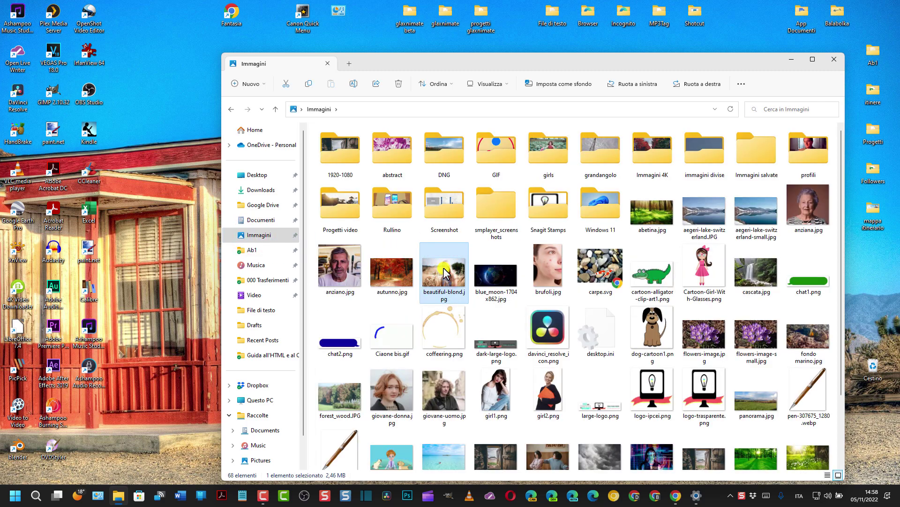
pyautogui.rightClick(442, 274)
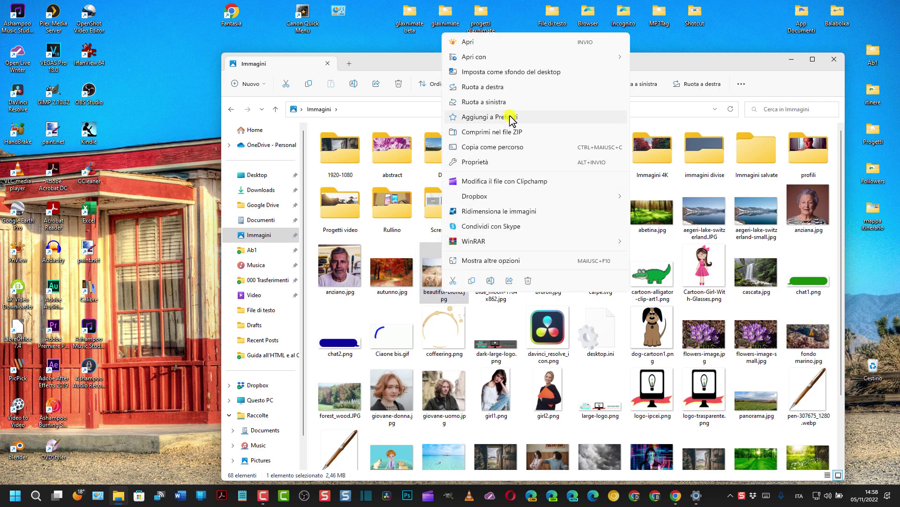
pyautogui.click(511, 119)
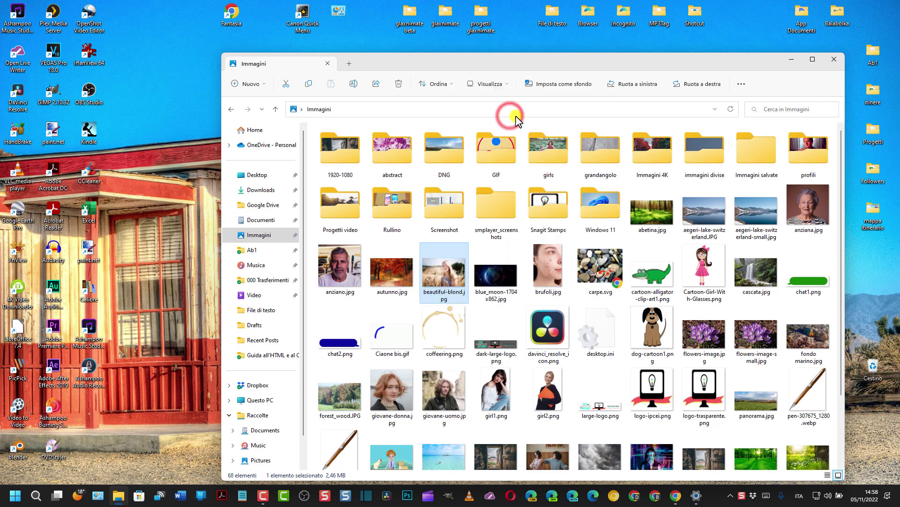
# Open beautiful-blond.jpg from the Preferiti section of the Home page, then close the image viewer
pyautogui.click(250, 131)
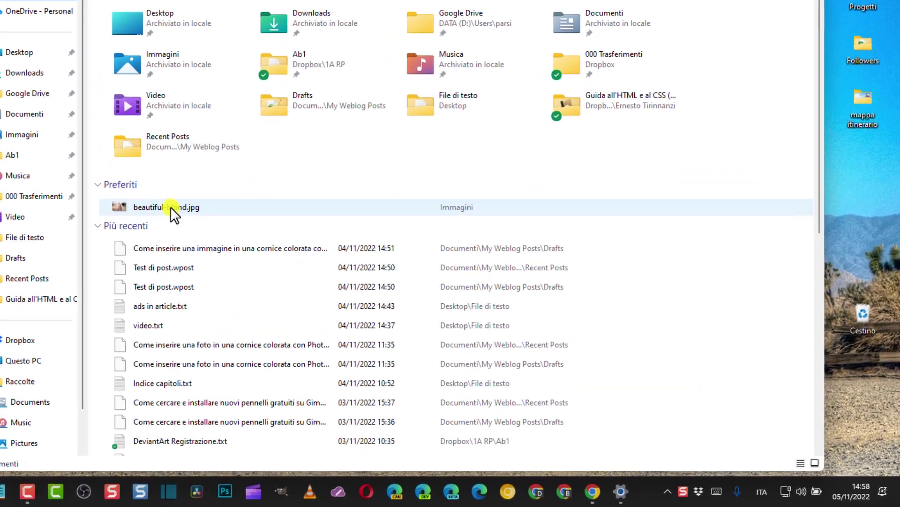
pyautogui.click(170, 205)
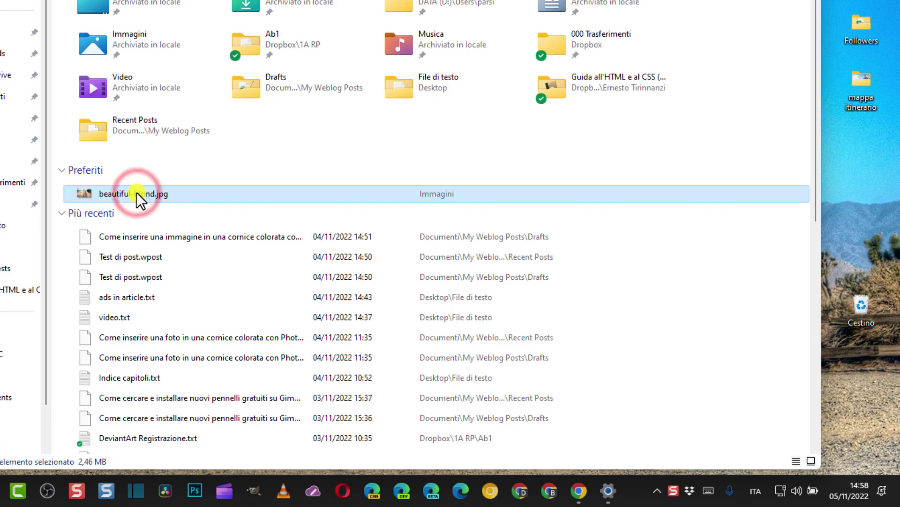
pyautogui.click(137, 192)
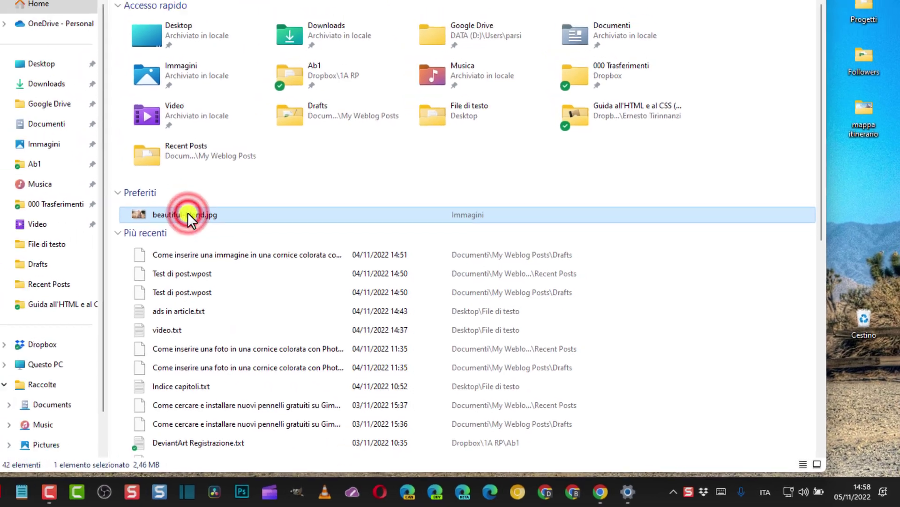
pyautogui.doubleClick(187, 214)
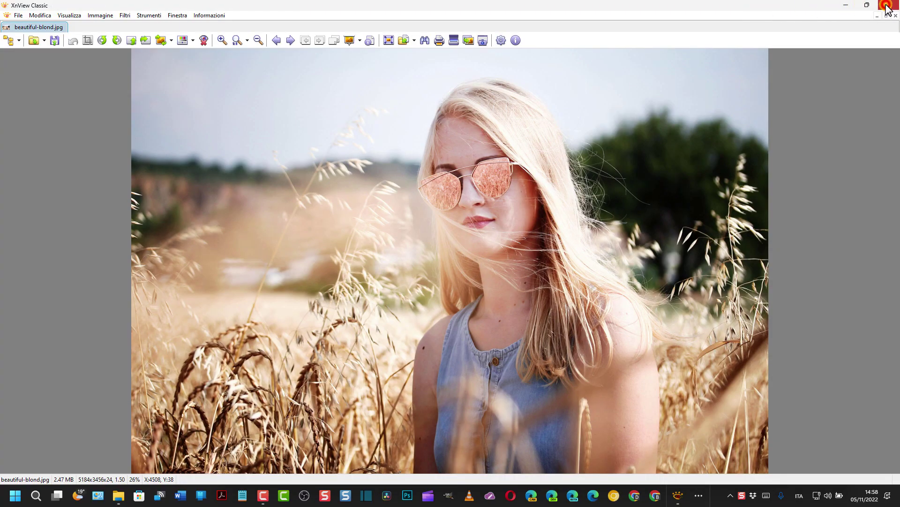
pyautogui.click(889, 5)
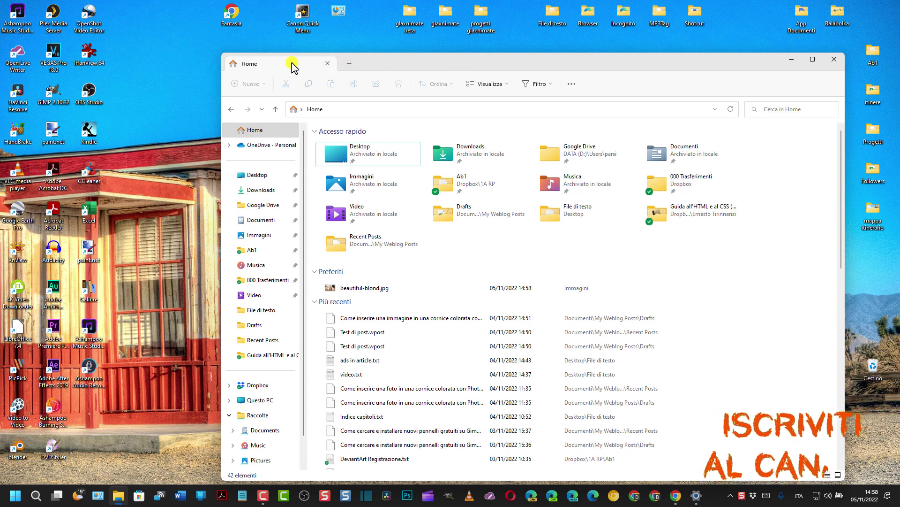
# Add a second File Explorer tab, showing Immagini in the first tab and Downloads in the second
pyautogui.click(350, 63)
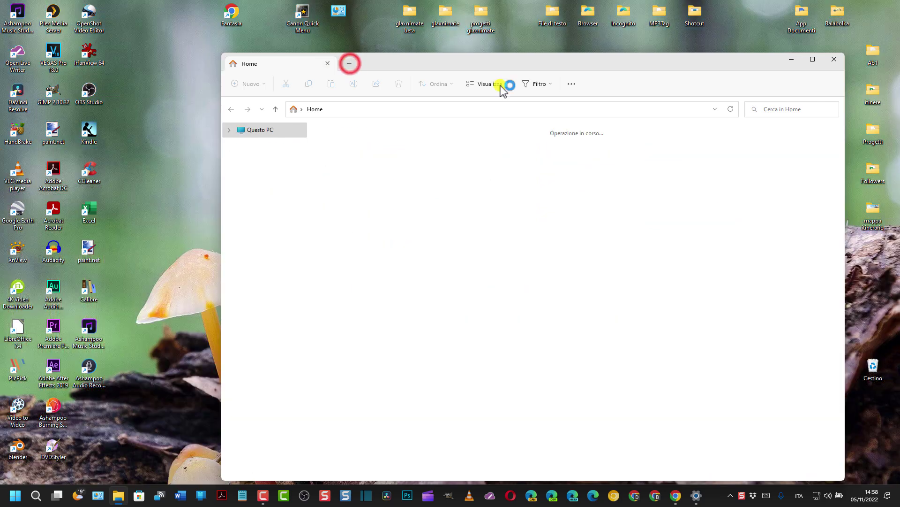
pyautogui.click(295, 60)
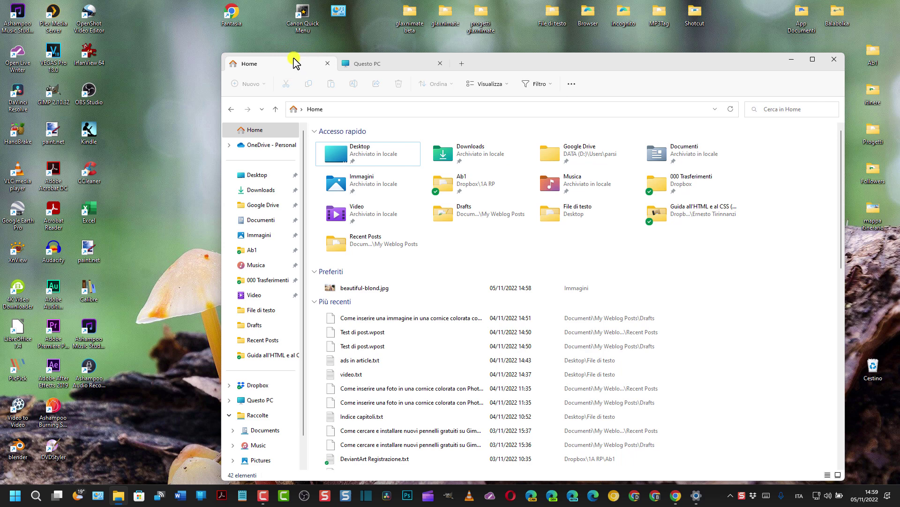
pyautogui.click(263, 236)
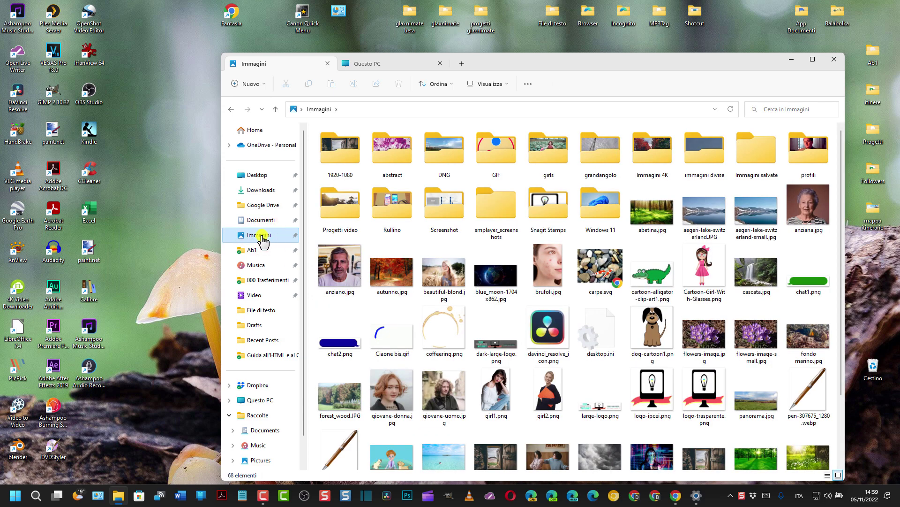
pyautogui.click(401, 281)
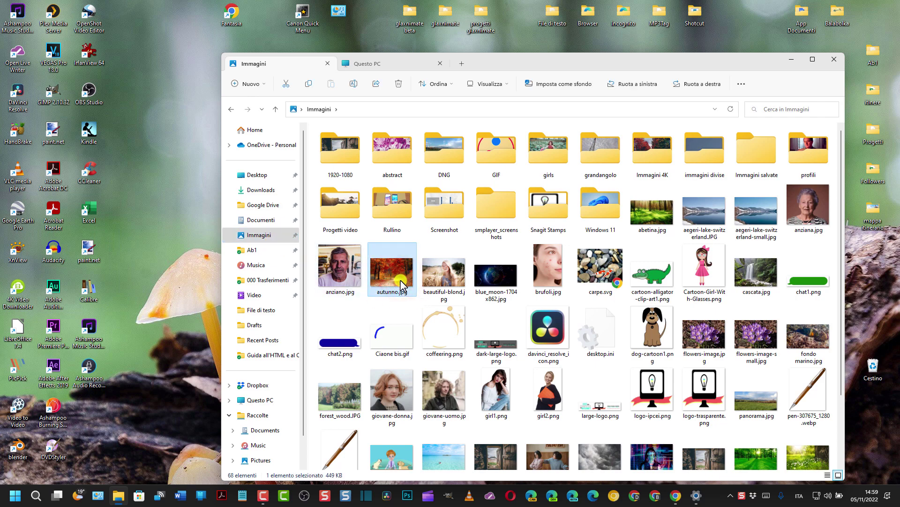
pyautogui.moveTo(401, 282)
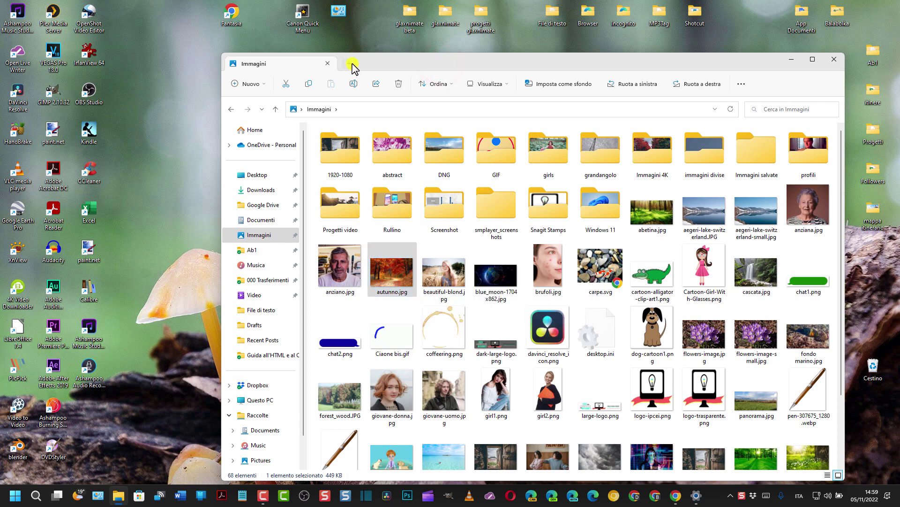
pyautogui.click(351, 63)
pyautogui.click(261, 175)
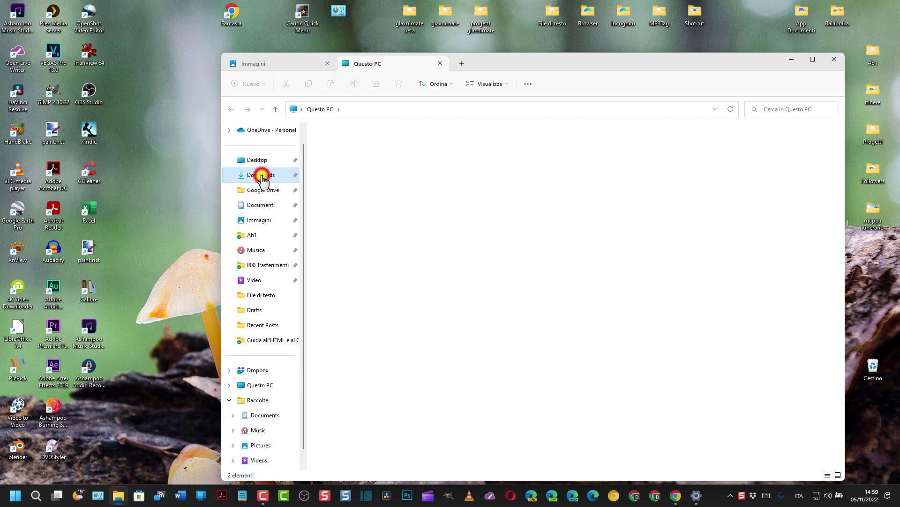
# Copy autunno.jpg from the Immagini tab into the Downloads folder in the other tab
pyautogui.hotkey('ctrl', 'Tab')
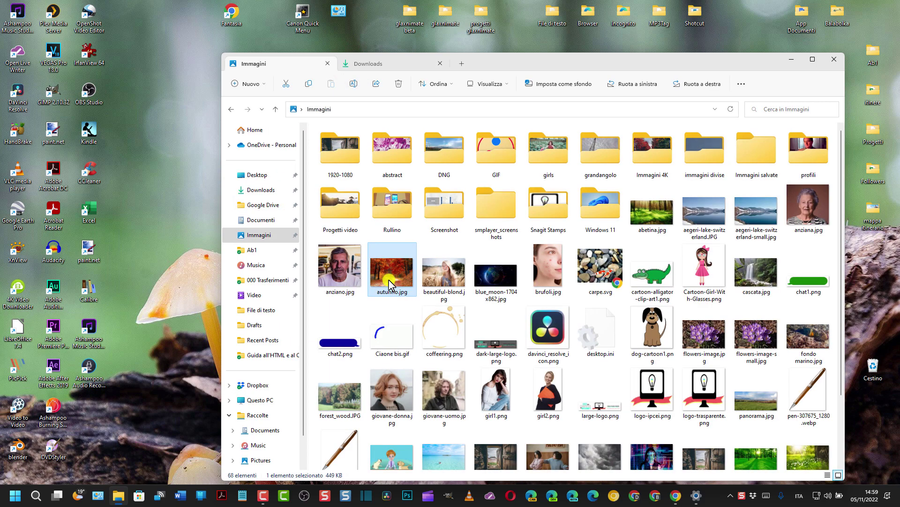
pyautogui.moveTo(388, 280); pyautogui.dragTo(395, 70)
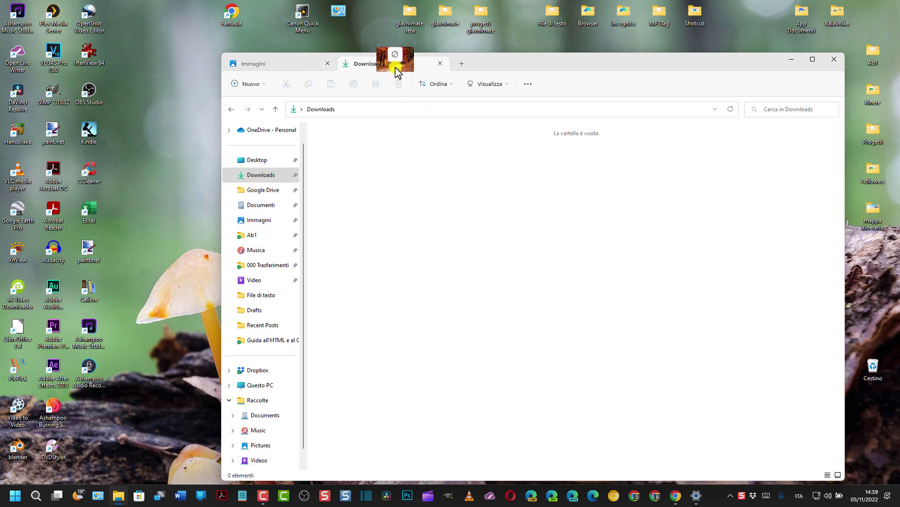
pyautogui.press('ctrl')
pyautogui.moveTo(398, 70); pyautogui.dragTo(381, 146)
pyautogui.press('ctrl')
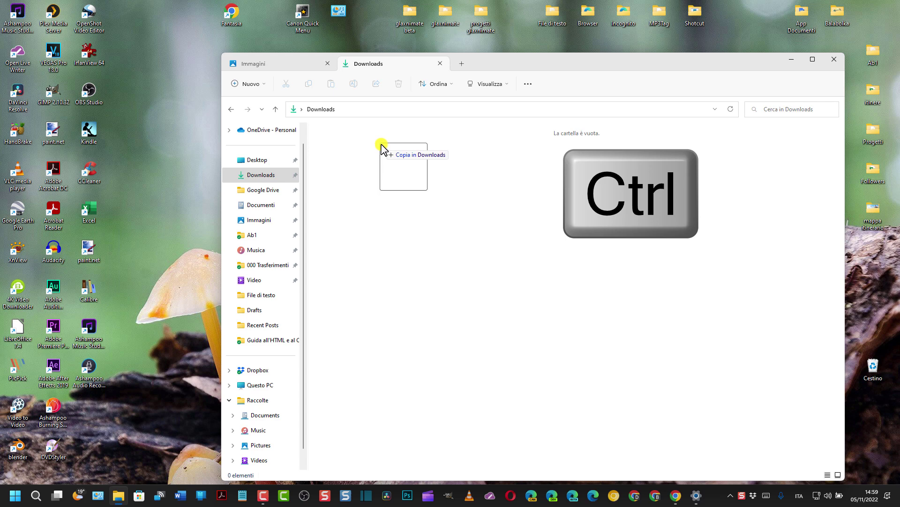
pyautogui.moveTo(382, 146); pyautogui.dragTo(382, 147)
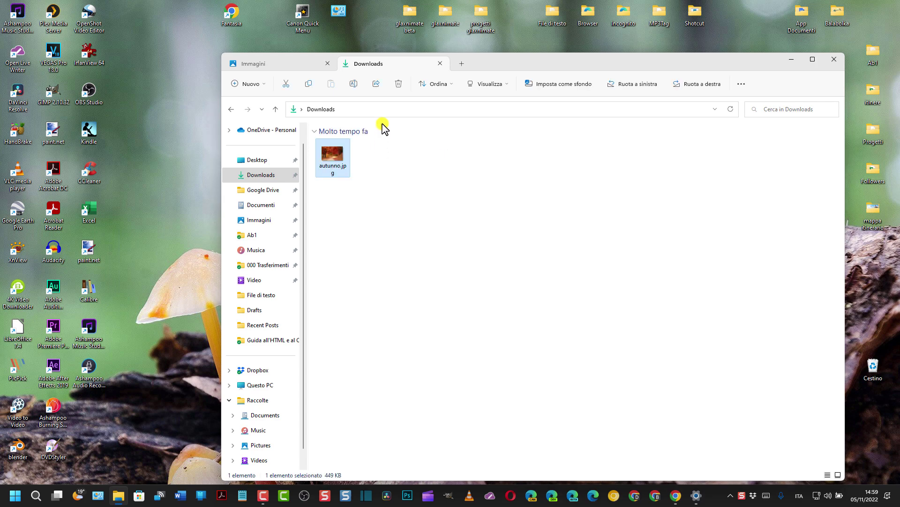
# In the Immagini tab, rotate brufoli.jpg counterclockwise through a full turn, one turn clockwise, and one turn back counterclockwise
pyautogui.click(308, 60)
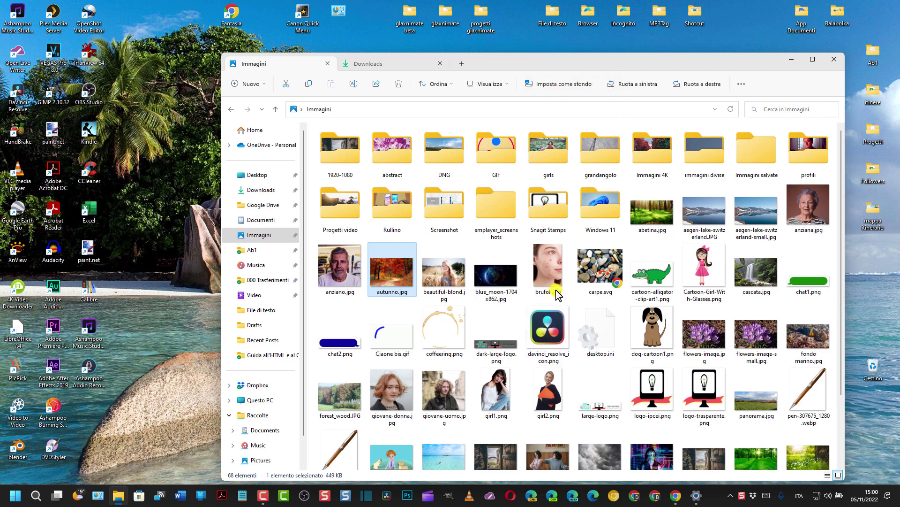
pyautogui.click(546, 267)
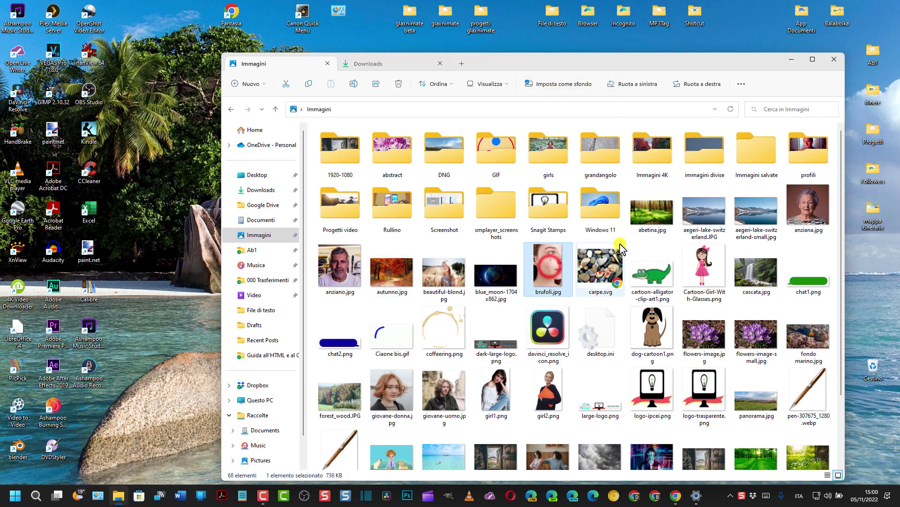
pyautogui.click(633, 86)
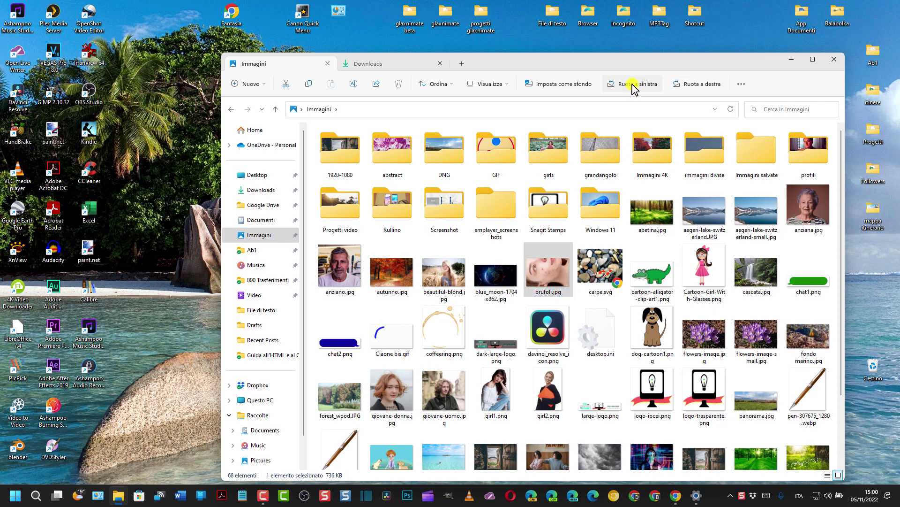
pyautogui.click(632, 87)
pyautogui.click(632, 86)
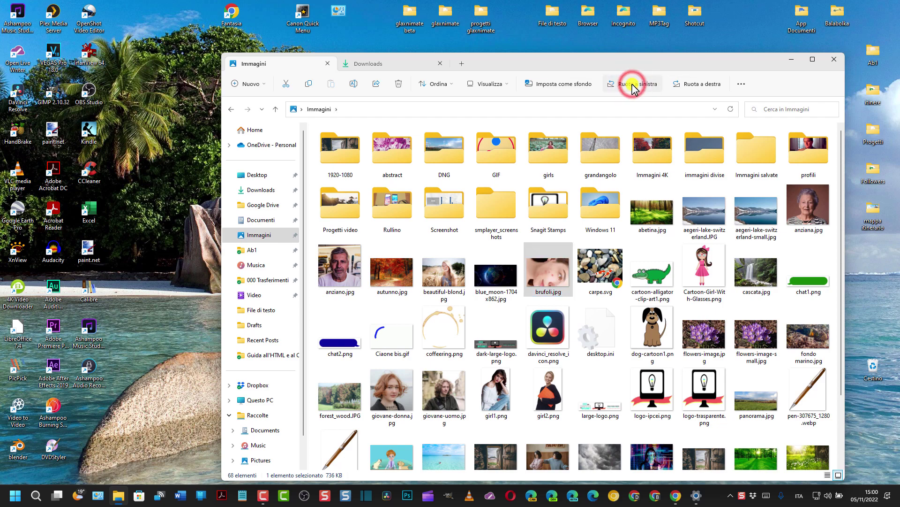
pyautogui.click(632, 86)
pyautogui.click(704, 87)
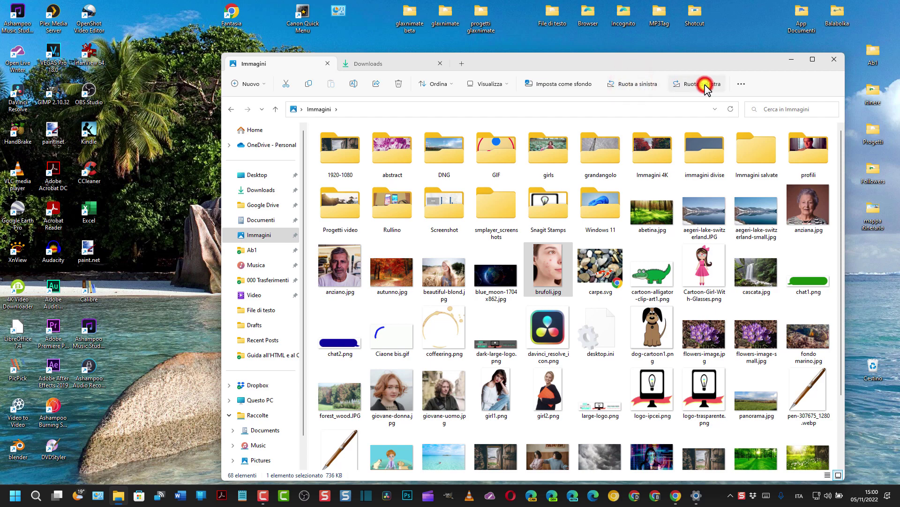
pyautogui.click(631, 87)
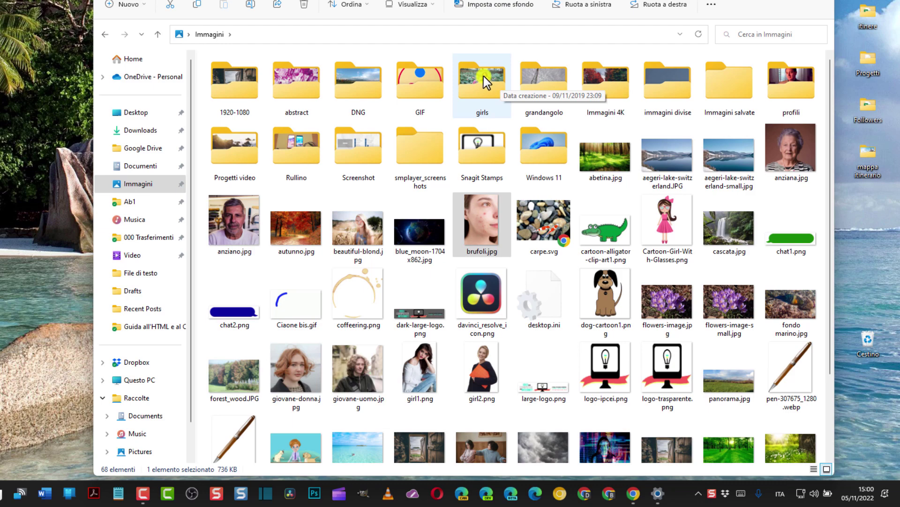
# View the contents of the girls folder, return to Immagini, and close the File Explorer window
pyautogui.doubleClick(484, 77)
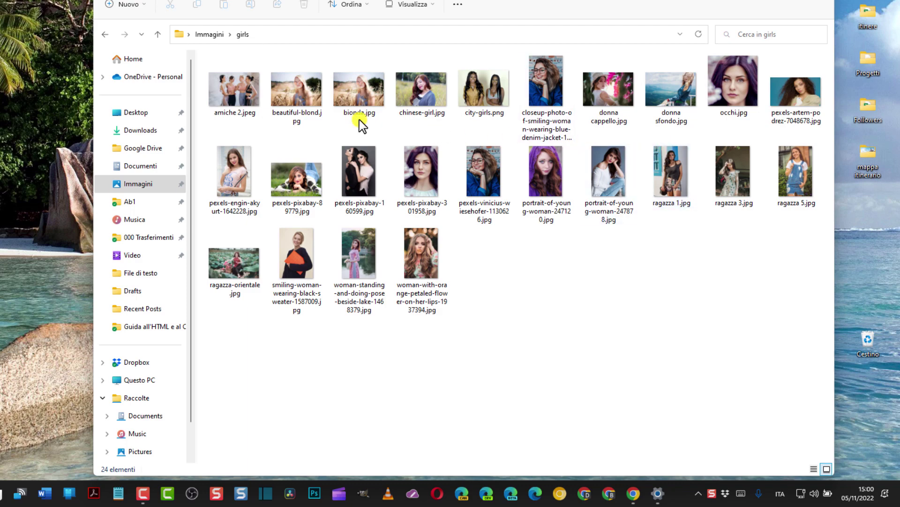
pyautogui.click(158, 34)
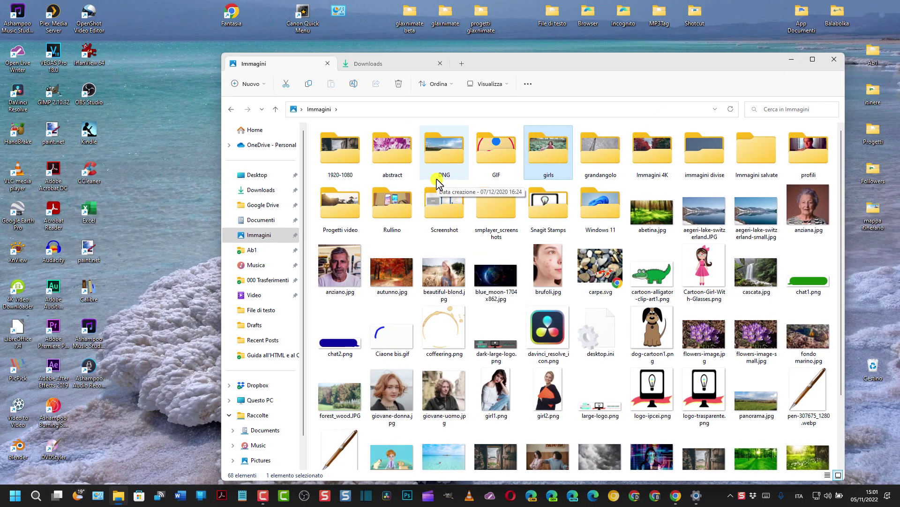
pyautogui.click(836, 60)
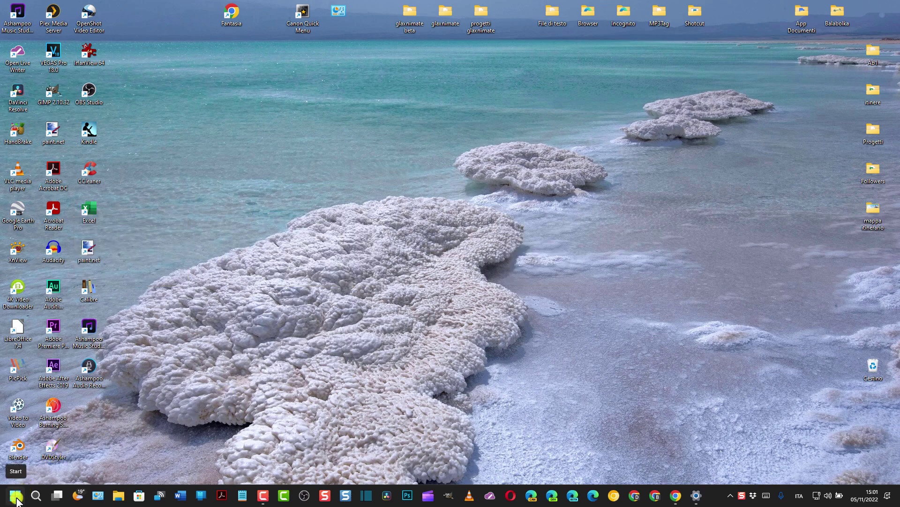
# Search the Settings app for "gestione attività" to open Task Manager, leaving its window maximized with Settings closed
pyautogui.click(696, 495)
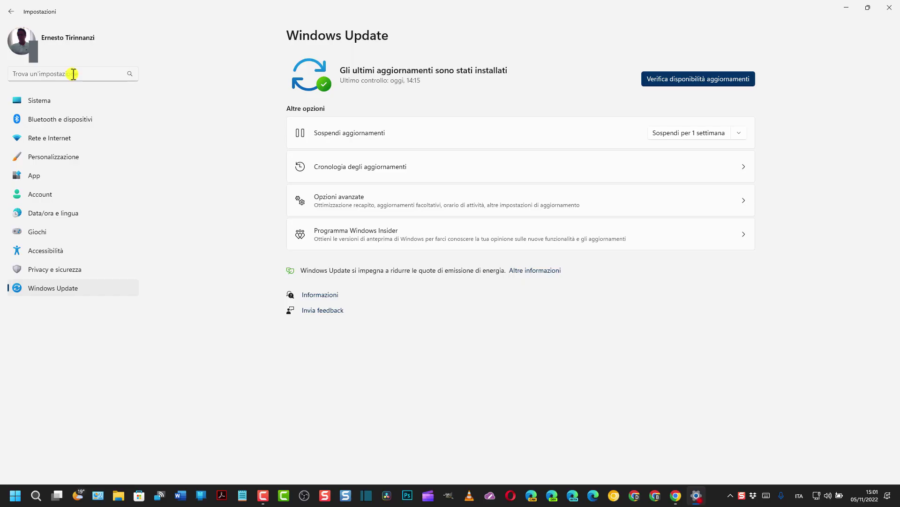
pyautogui.click(73, 73)
pyautogui.write('ges')
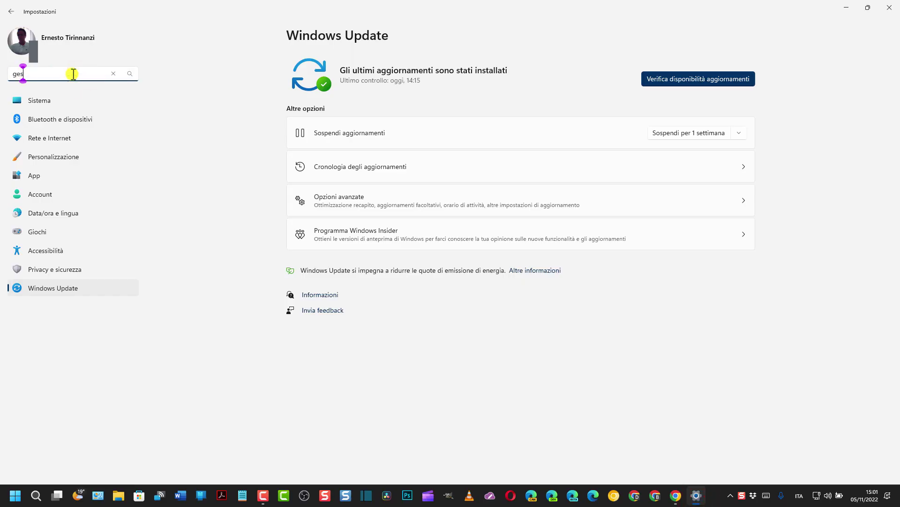
pyautogui.write('tione attività')
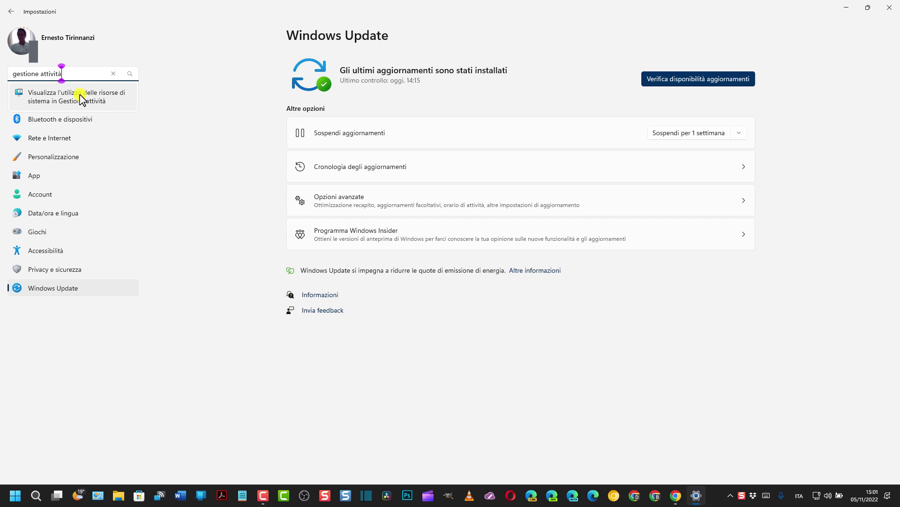
pyautogui.click(80, 95)
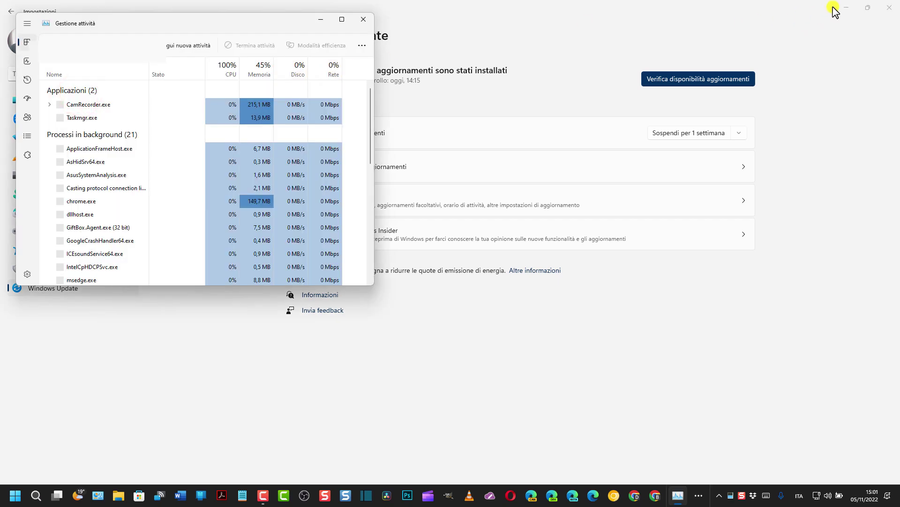
pyautogui.click(892, 9)
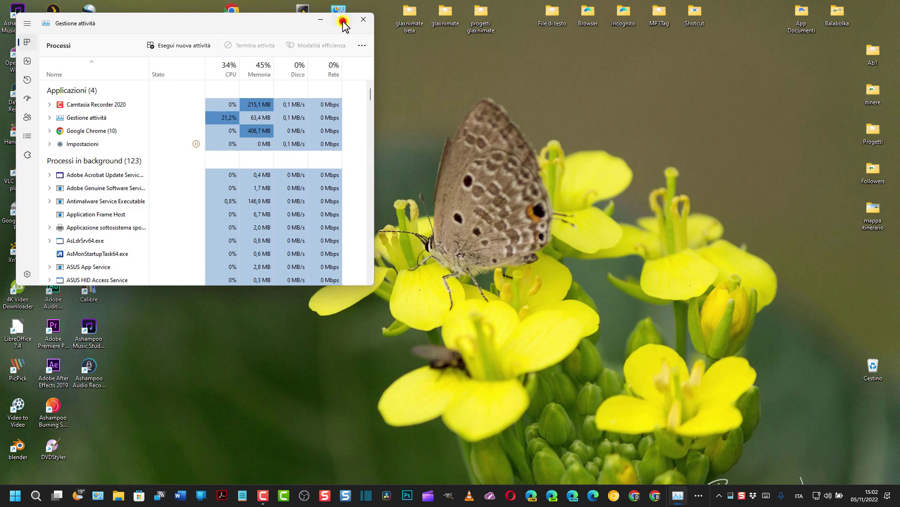
pyautogui.click(342, 19)
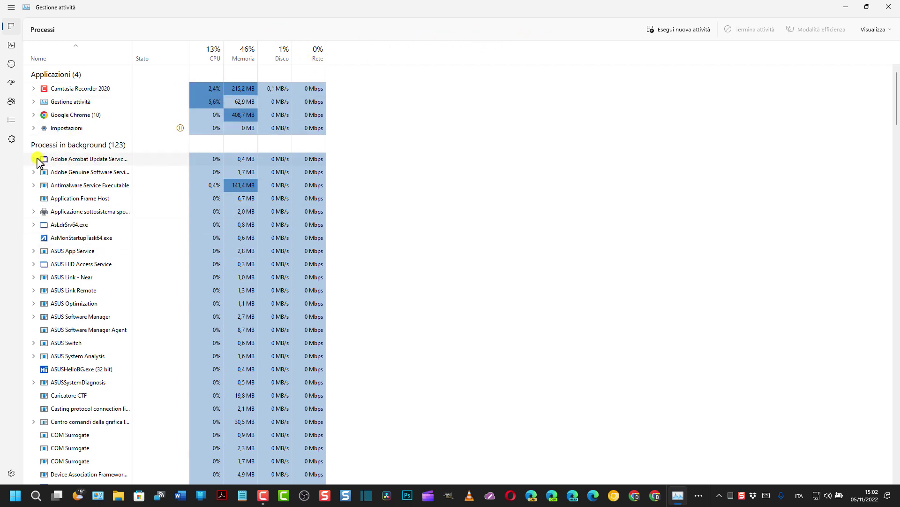
# Review the Prestazioni, Cronologia applicazioni and Processi pages of Task Manager, then close it
pyautogui.click(11, 45)
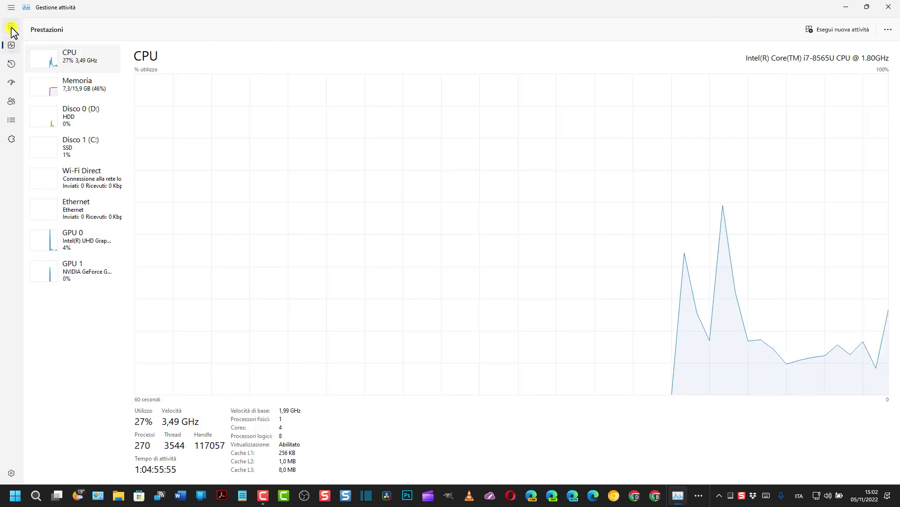
pyautogui.click(11, 27)
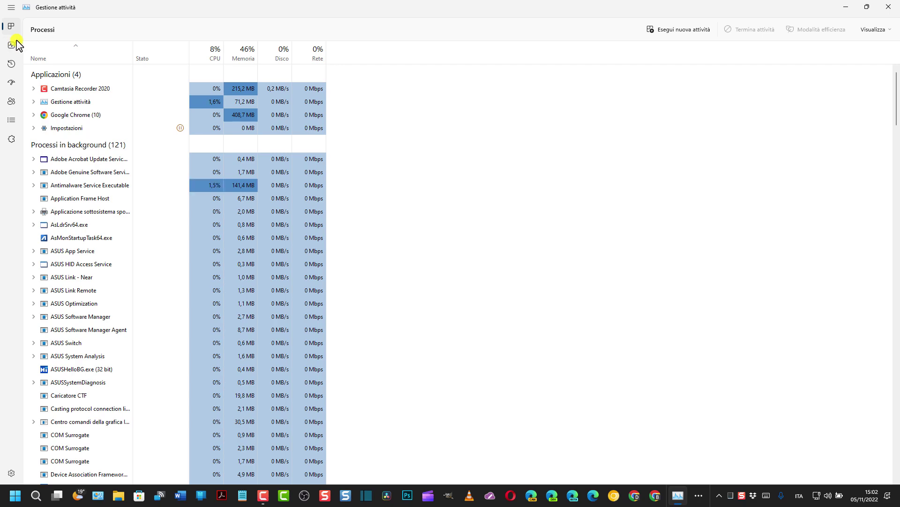
pyautogui.click(11, 45)
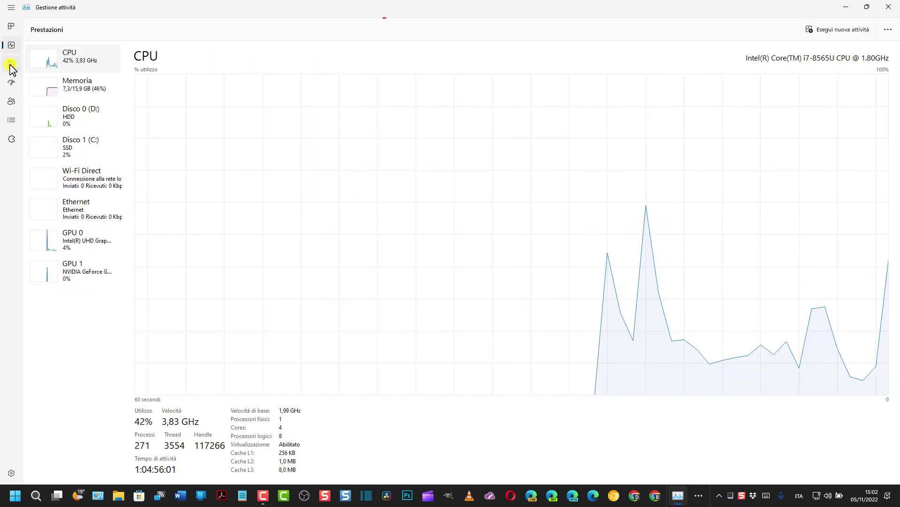
pyautogui.click(12, 64)
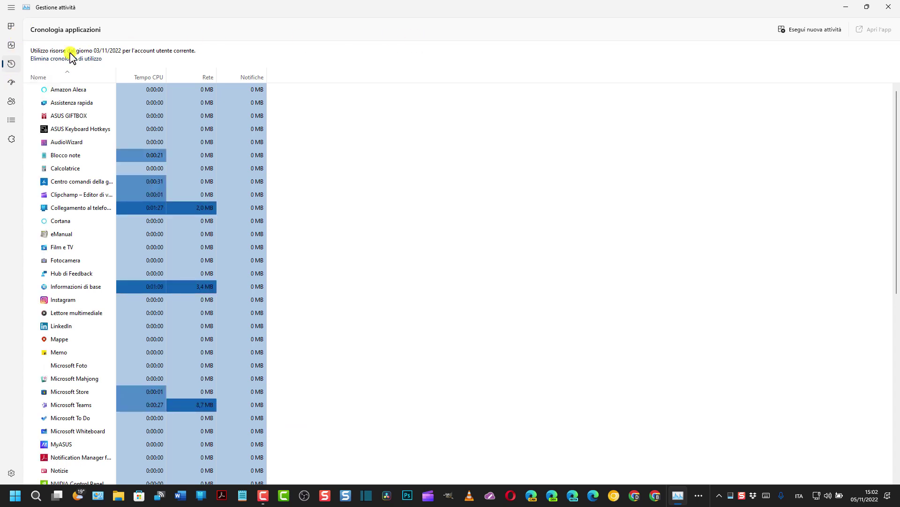
pyautogui.click(11, 27)
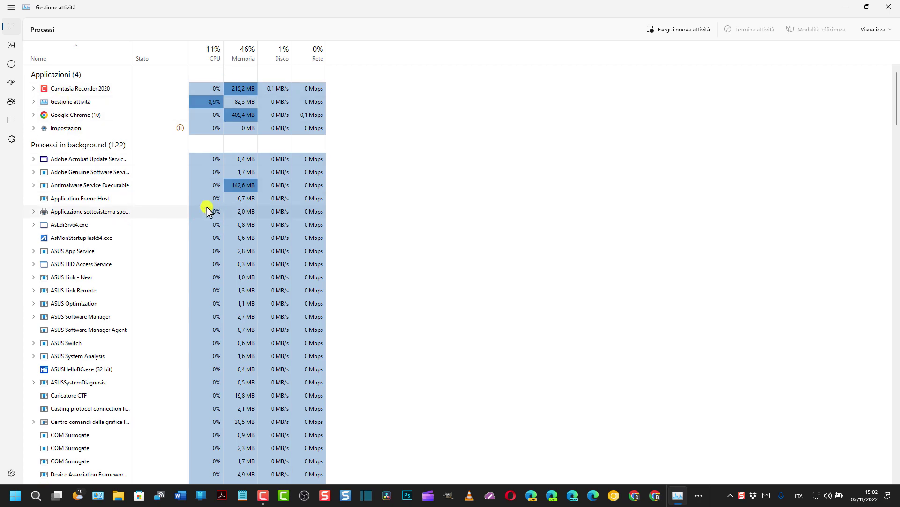
pyautogui.click(84, 158)
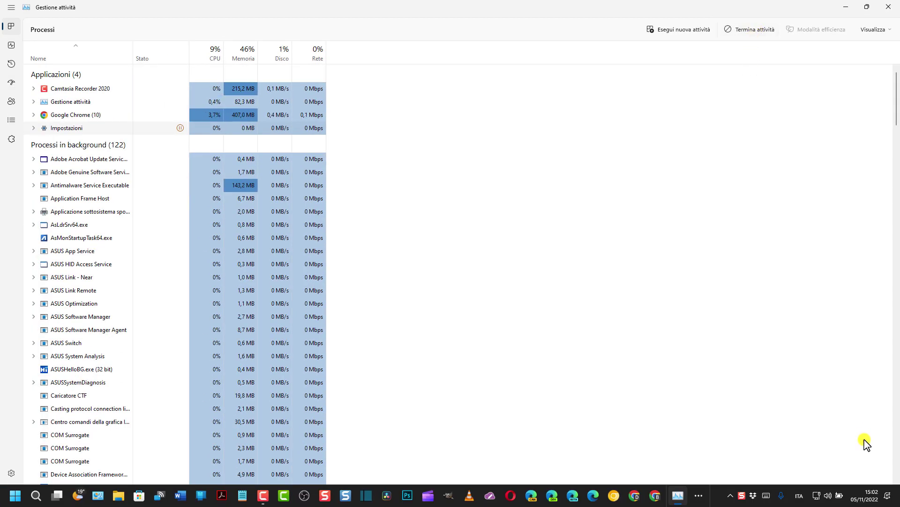
pyautogui.click(888, 6)
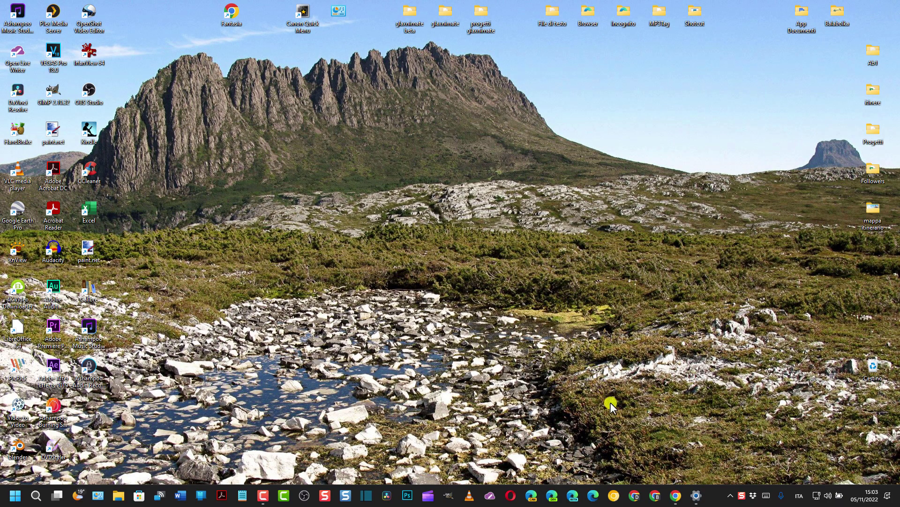
# Switch to Chrome, display the window's numbered snap layouts, choose layout 1, and cancel before placing the window
pyautogui.click(675, 495)
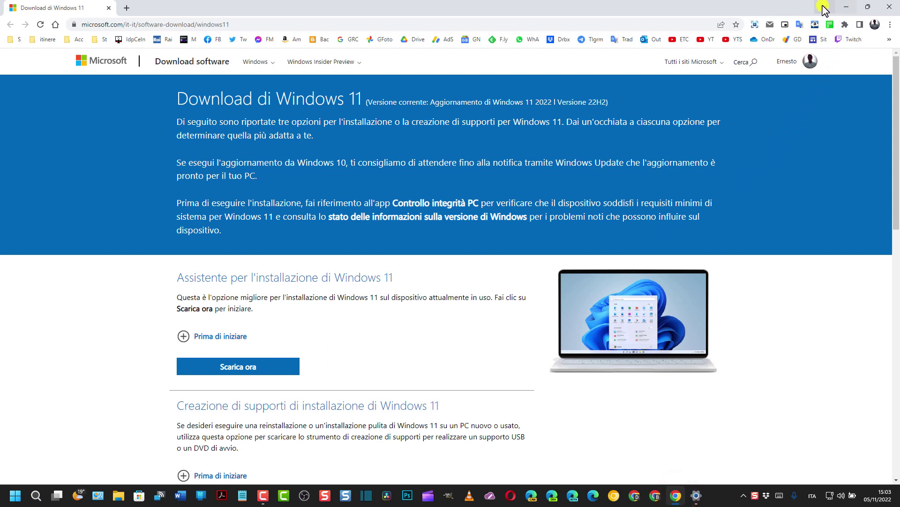
pyautogui.moveTo(870, 8)
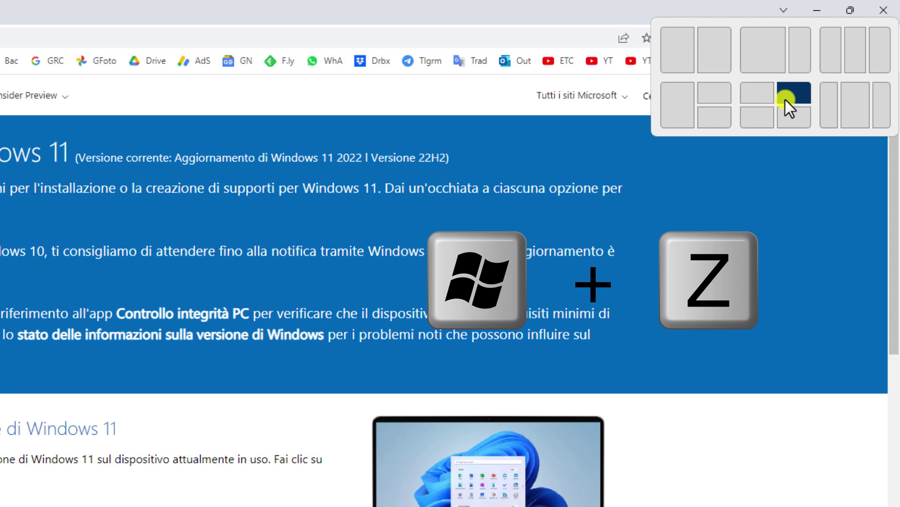
pyautogui.press('super+z')
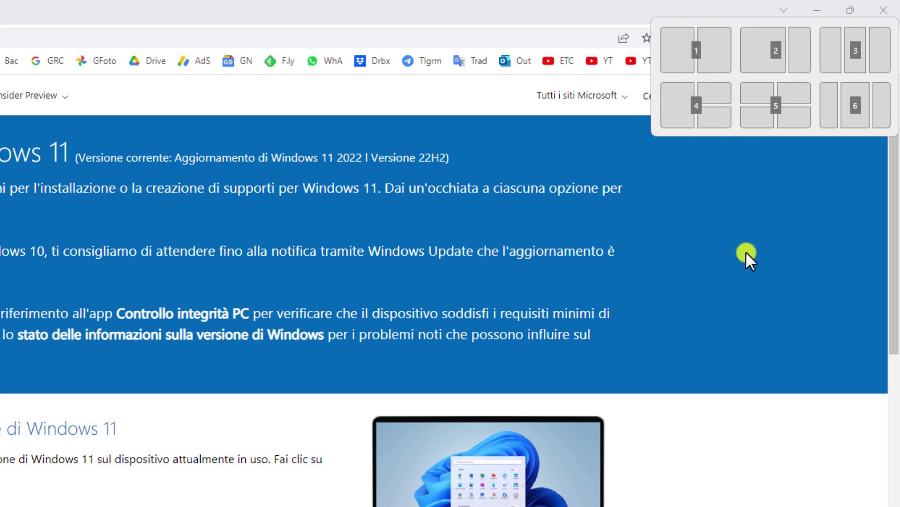
pyautogui.press('super+z')
pyautogui.press('1')
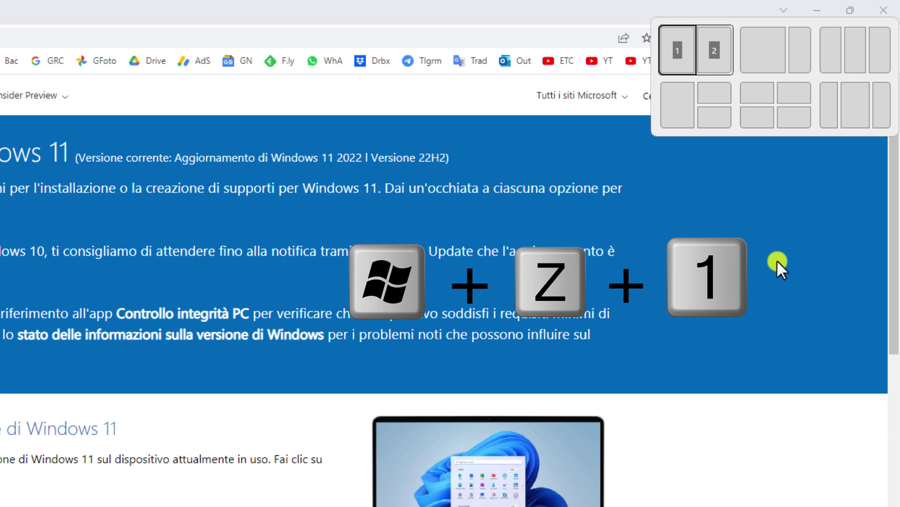
pyautogui.press('Escape')
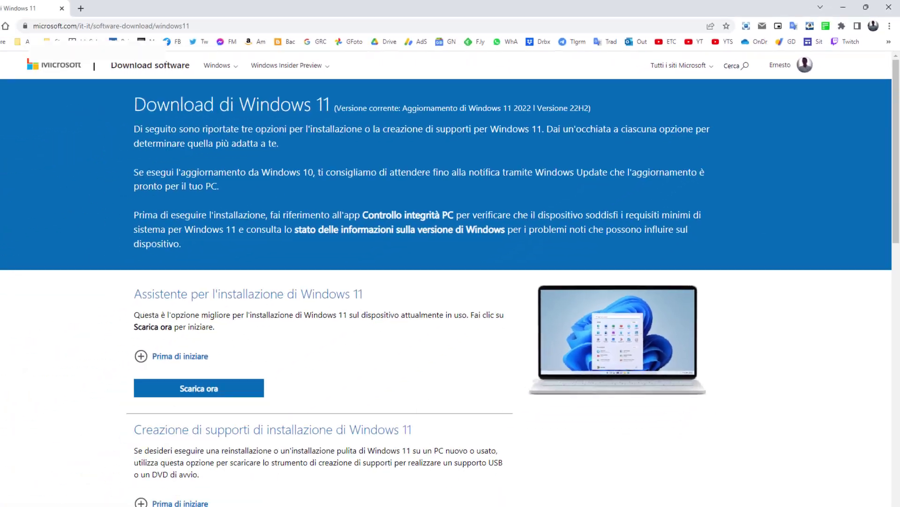
# Switch from Chrome to Settings and view the Cronologia degli aggiornamenti page of Windows Update
pyautogui.click(821, 10)
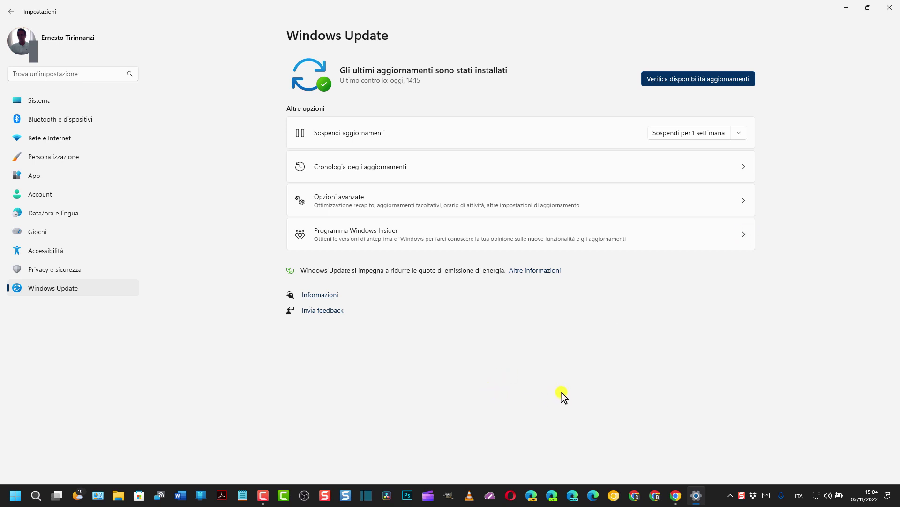
pyautogui.click(65, 288)
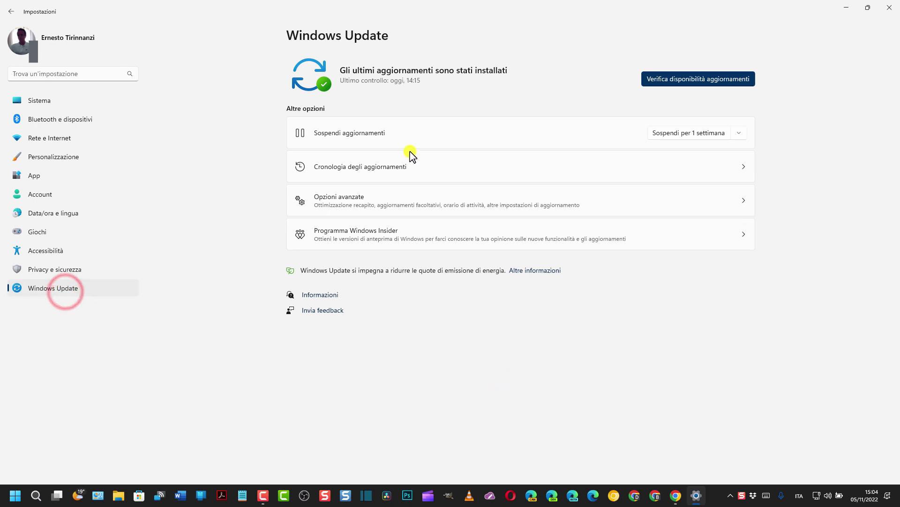
pyautogui.click(379, 168)
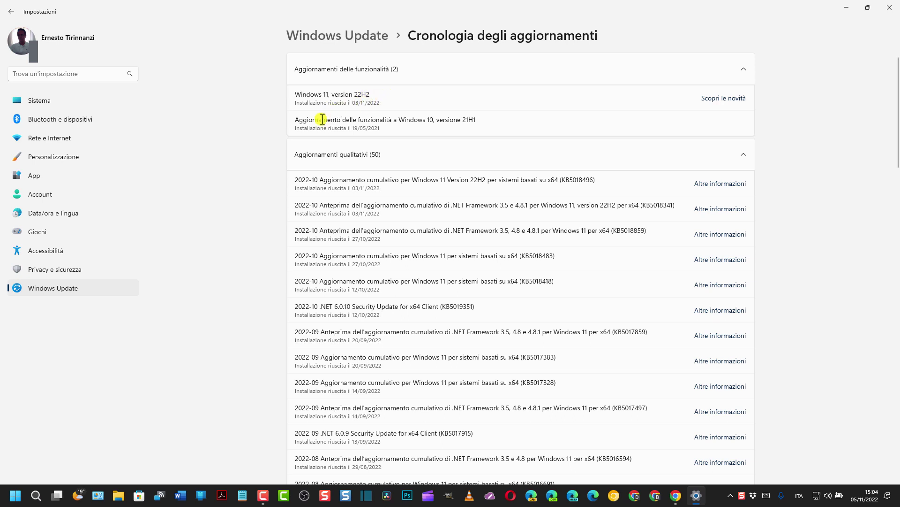
# View the Disinstalla gli aggiornamenti page by way of the Impostazioni avanzate per le app settings
pyautogui.click(24, 177)
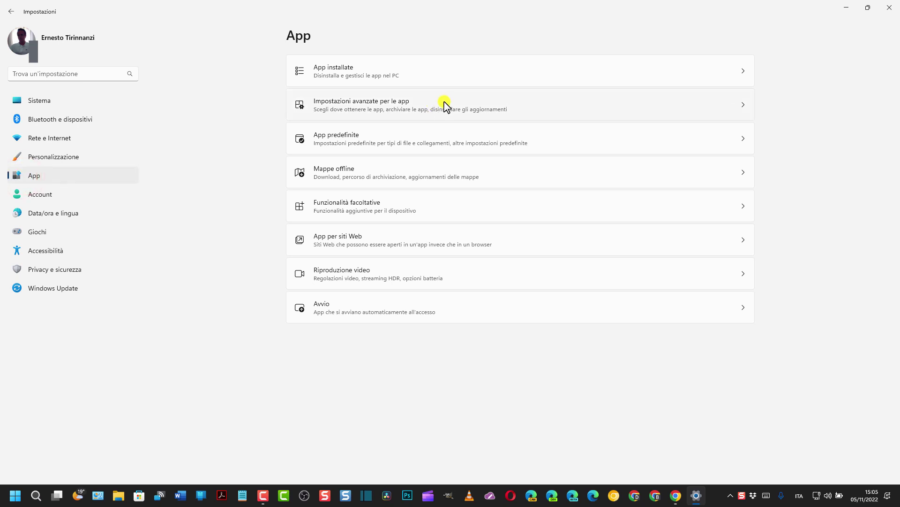
pyautogui.click(458, 104)
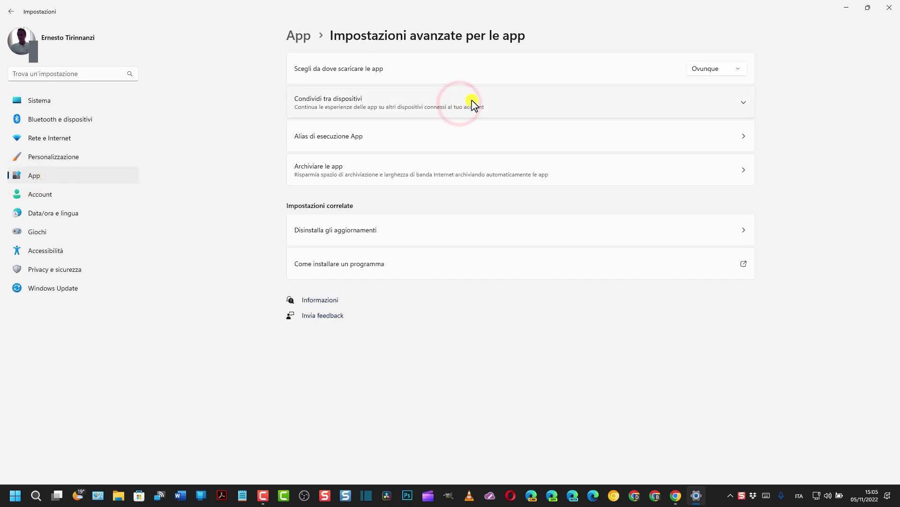
pyautogui.click(738, 232)
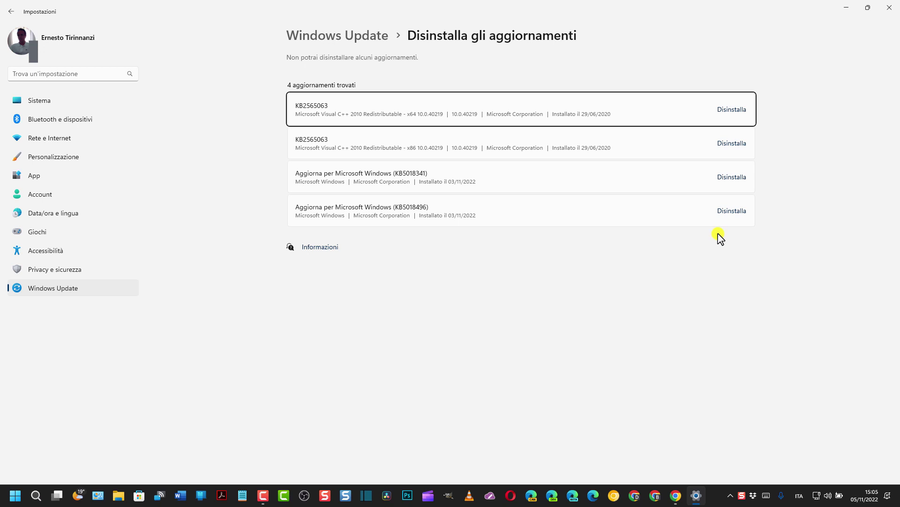
# Return to the App settings and view the list of installed apps (App installate)
pyautogui.click(31, 177)
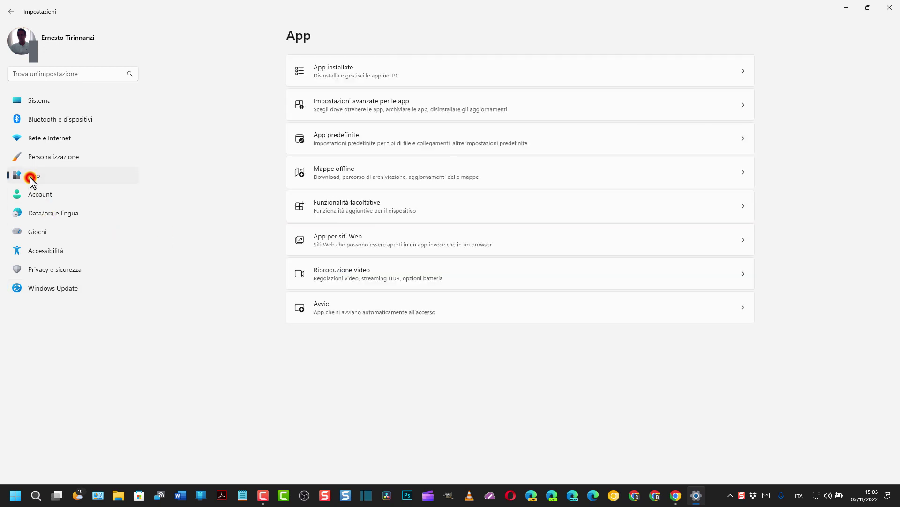
pyautogui.click(349, 72)
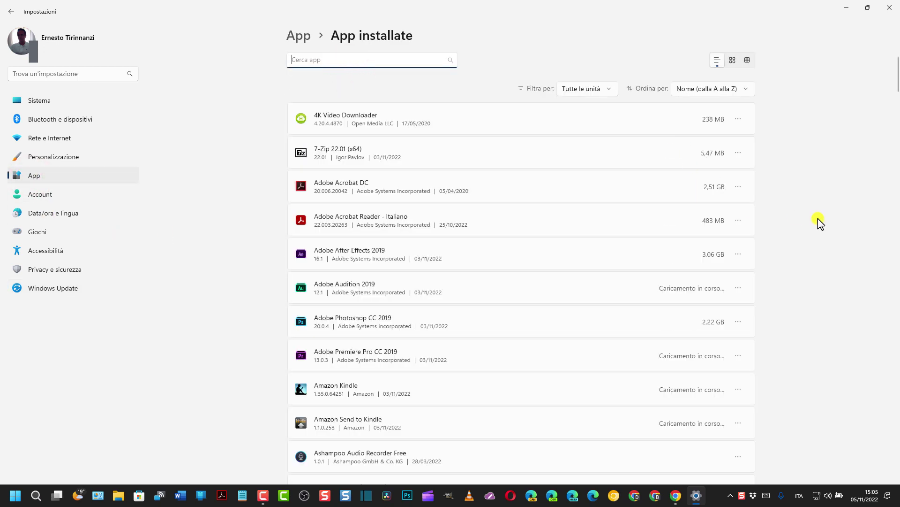
# Display the management options of 7-Zip 22.01 (x64) in the installed apps list and minimize Settings
pyautogui.scroll(-1, 819, 223)
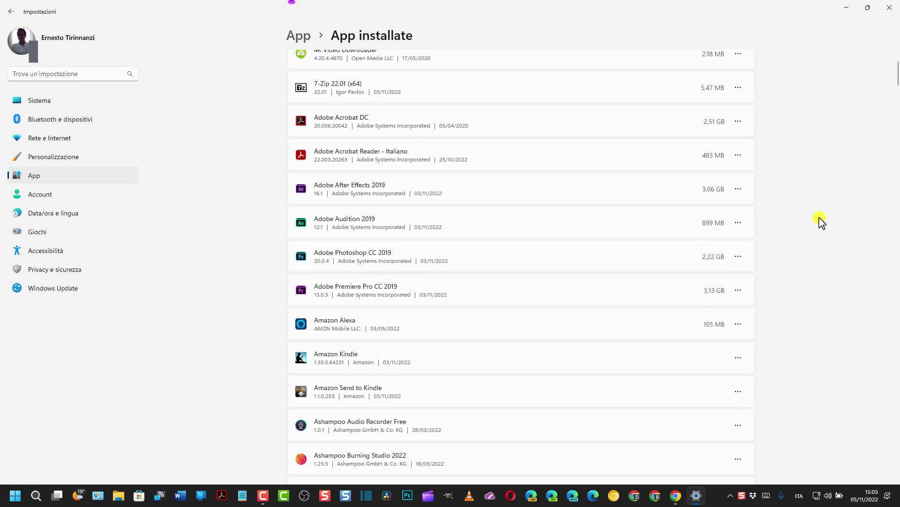
pyautogui.click(737, 88)
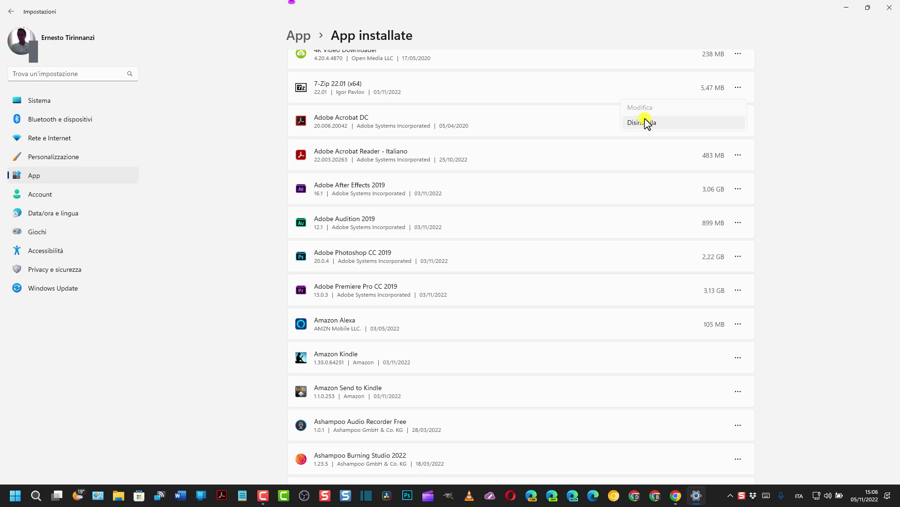
pyautogui.click(846, 7)
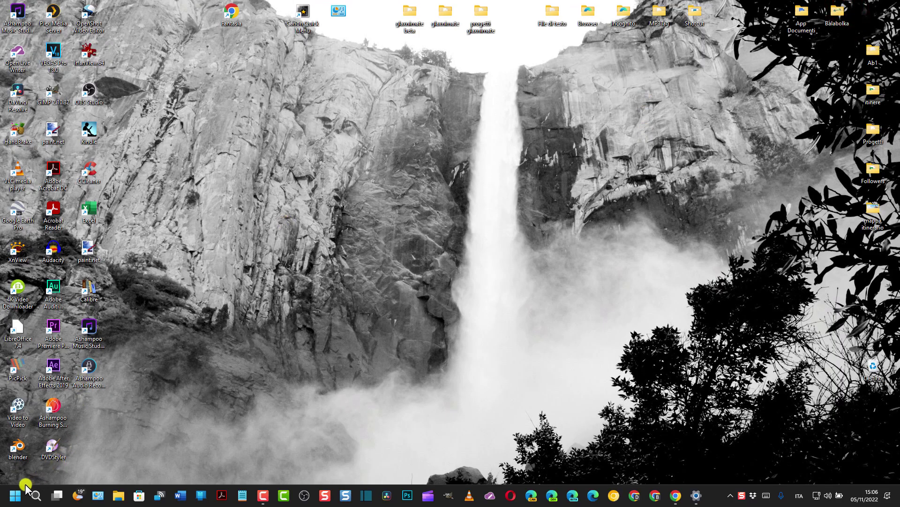
# Group the pinned Word, Excel, PowerPoint and Microsoft Store apps into one folder in the Start menu
pyautogui.click(16, 498)
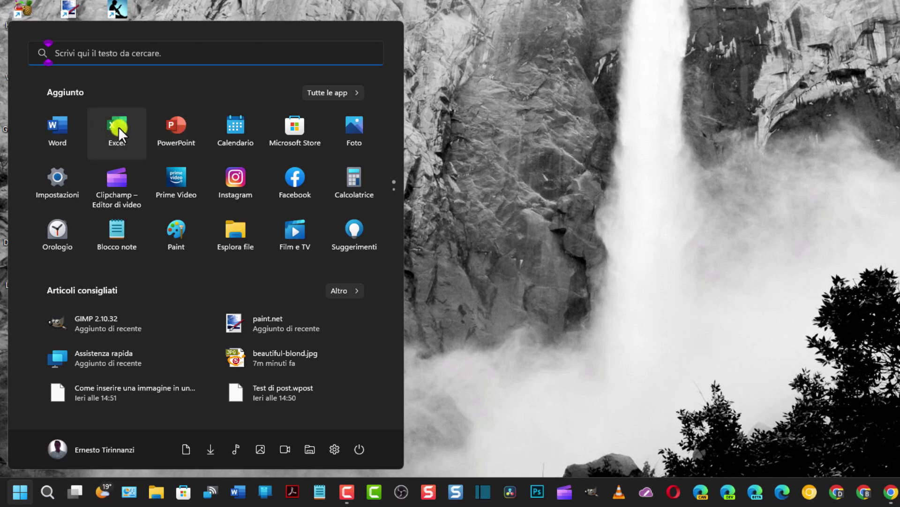
pyautogui.moveTo(118, 126); pyautogui.dragTo(63, 124)
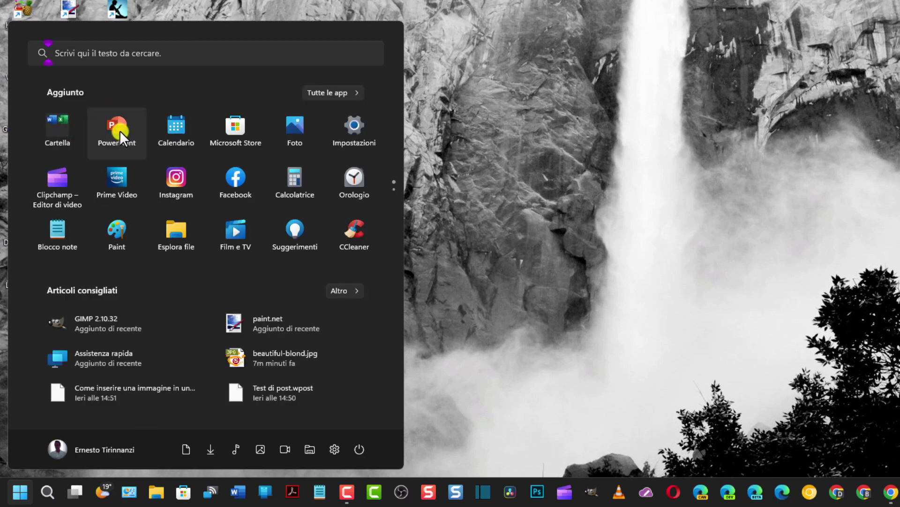
pyautogui.moveTo(120, 131); pyautogui.dragTo(57, 124)
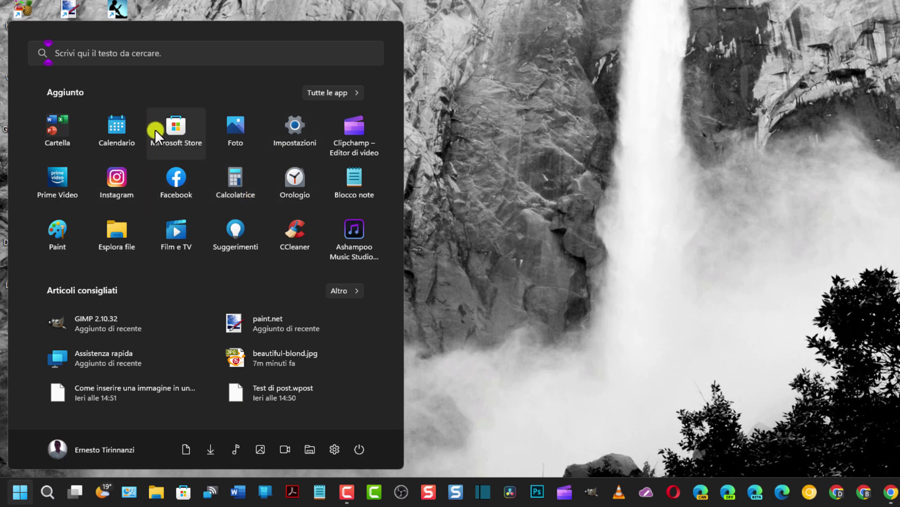
pyautogui.moveTo(175, 127); pyautogui.dragTo(59, 122)
# Take Microsoft Store, PowerPoint and the remaining Office apps out of the Start menu folder to dissolve it, and close Start
pyautogui.click(59, 123)
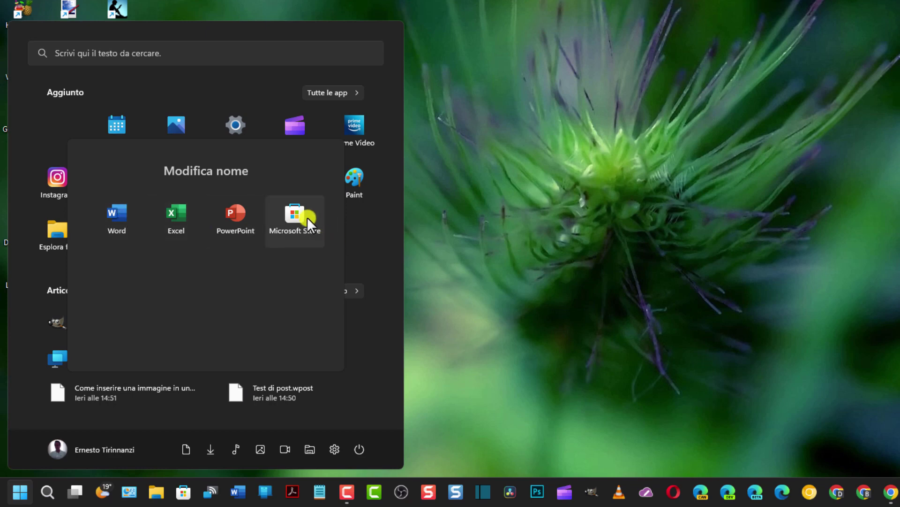
pyautogui.moveTo(299, 216); pyautogui.dragTo(375, 238)
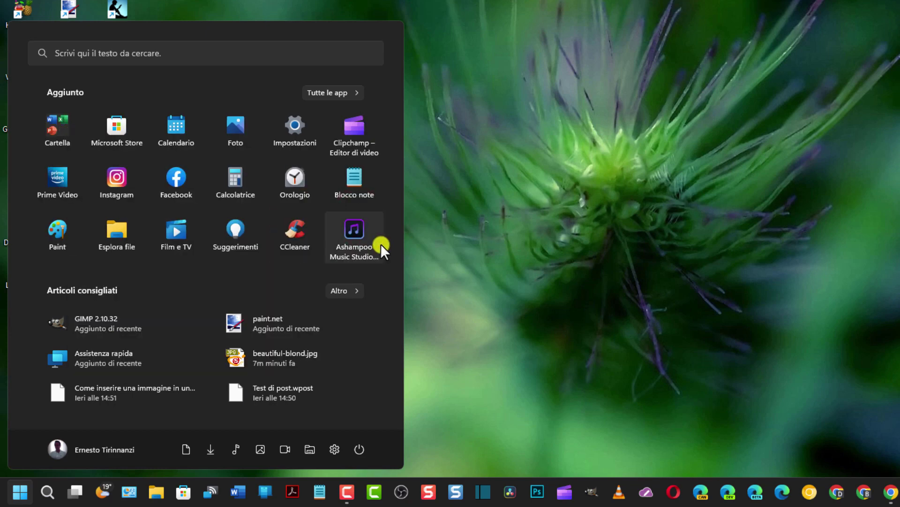
pyautogui.click(66, 122)
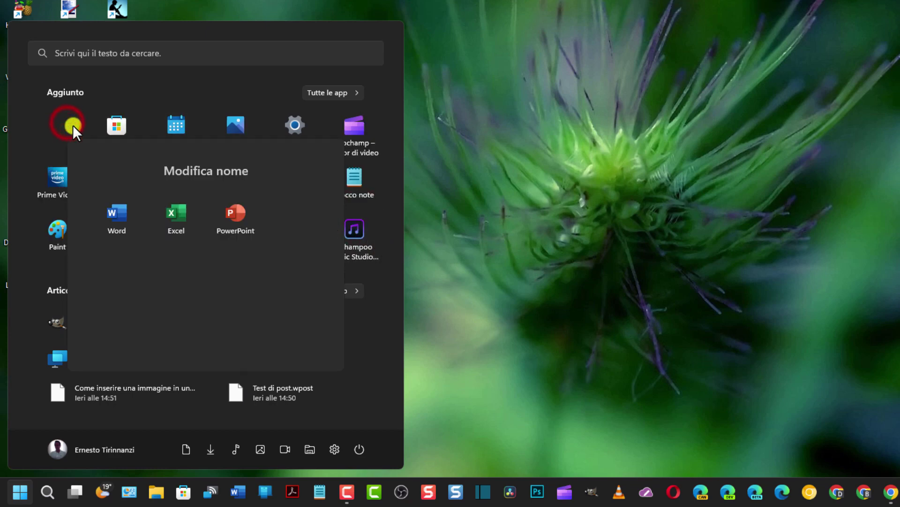
pyautogui.moveTo(231, 212); pyautogui.dragTo(362, 275)
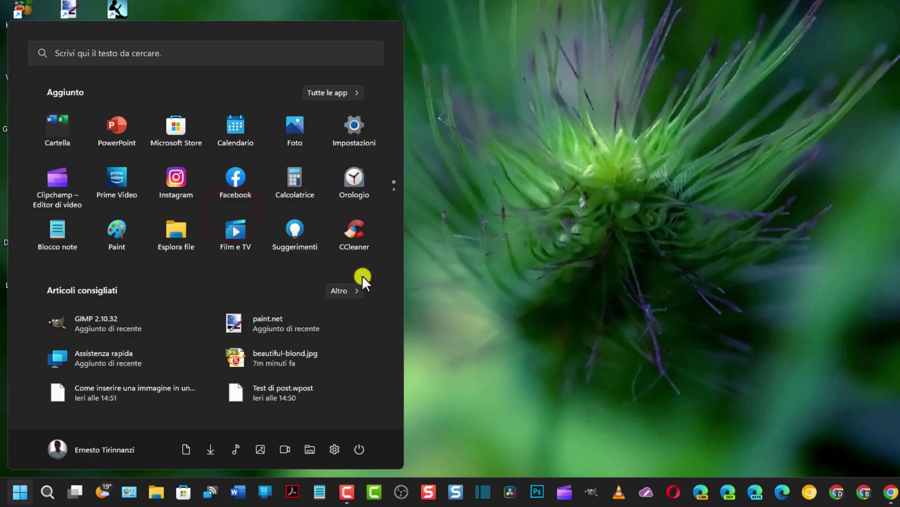
pyautogui.click(60, 124)
pyautogui.moveTo(204, 224); pyautogui.dragTo(376, 337)
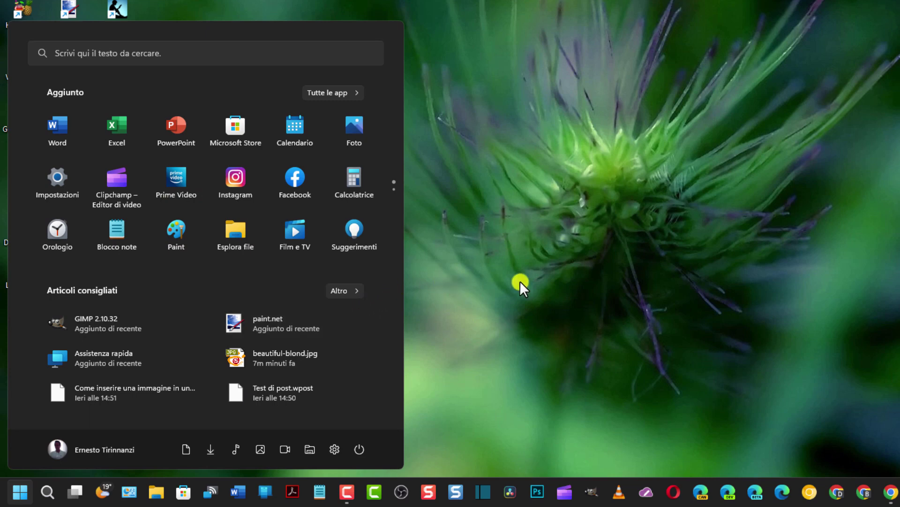
pyautogui.click(535, 280)
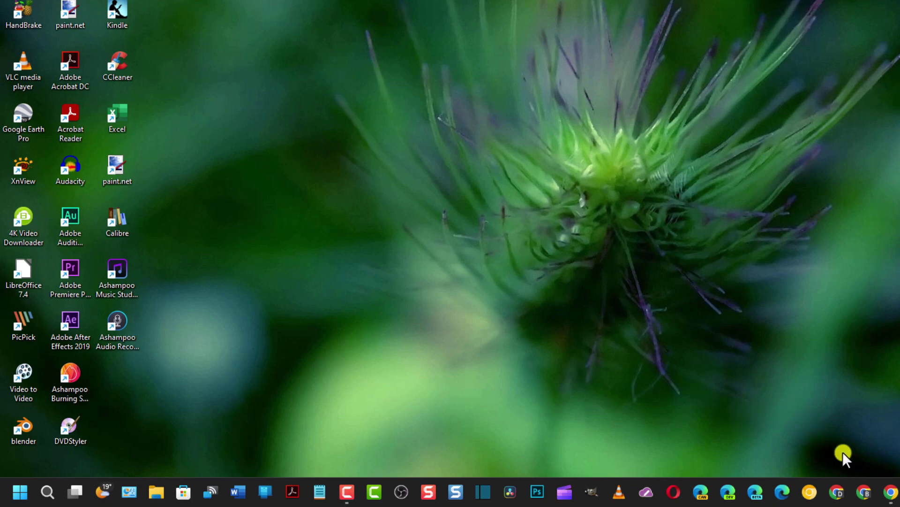
# Switch to Chrome, open an additional Chrome window through its taskbar shortcut options, and close that new window
pyautogui.click(844, 496)
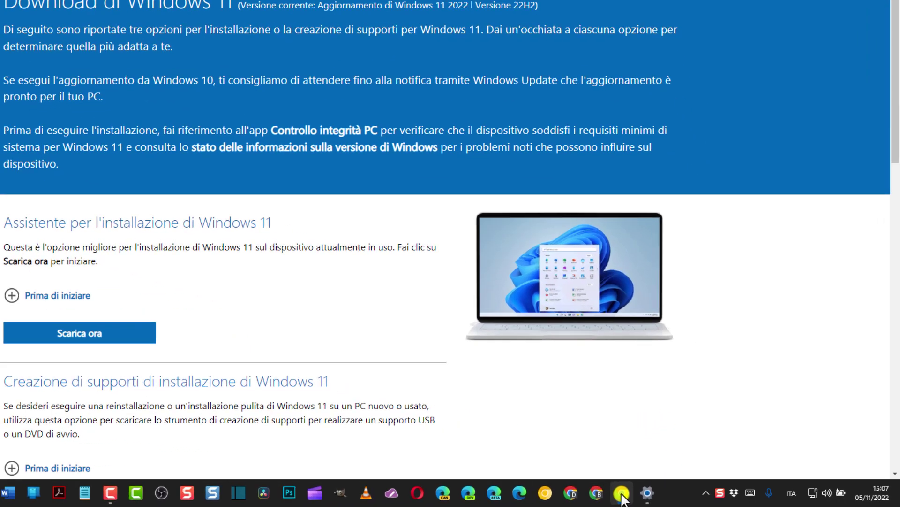
pyautogui.rightClick(621, 492)
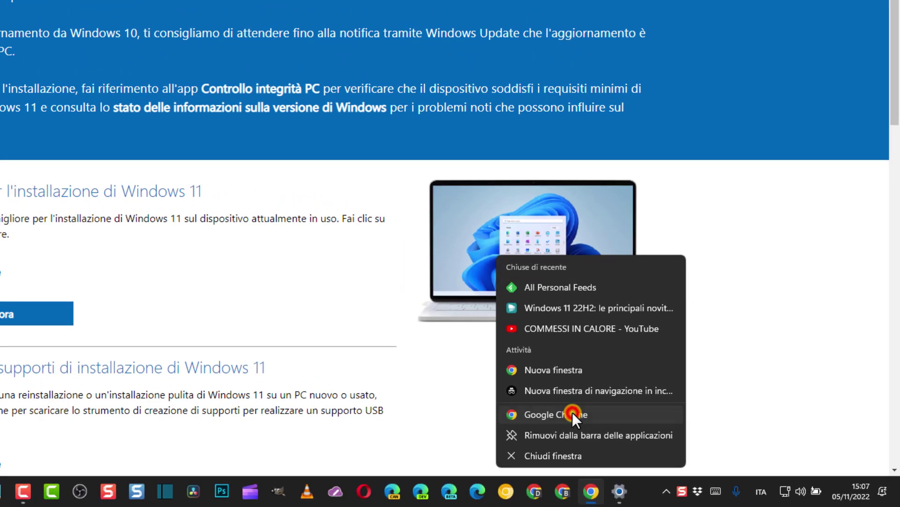
pyautogui.click(572, 414)
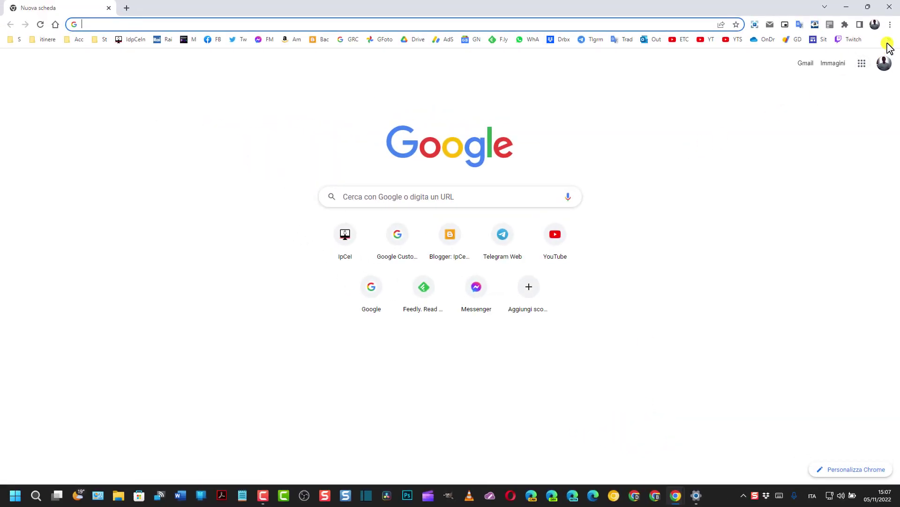
pyautogui.click(890, 7)
# Open another Chrome window with the Shift (Maiusc) taskbar shortcut and close it
pyautogui.press('shift')
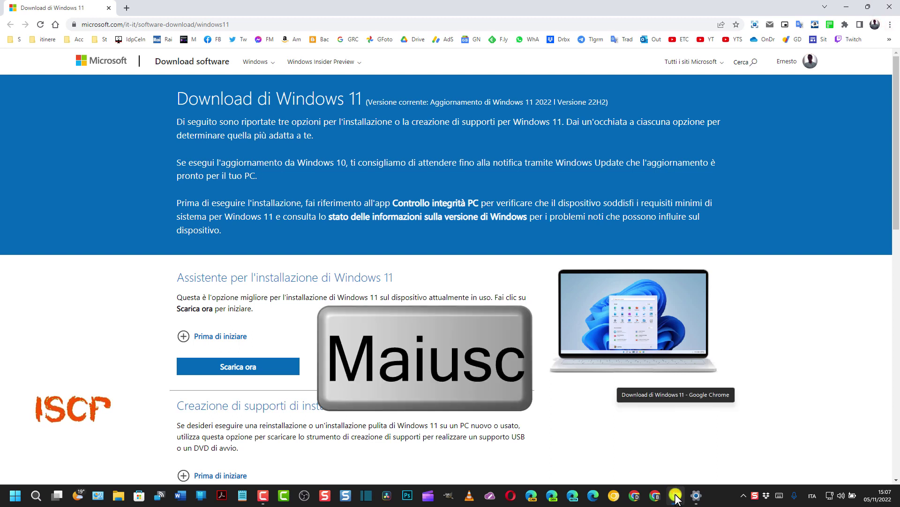
pyautogui.keyDown('shift'); pyautogui.click(675, 495); pyautogui.keyUp('shift')
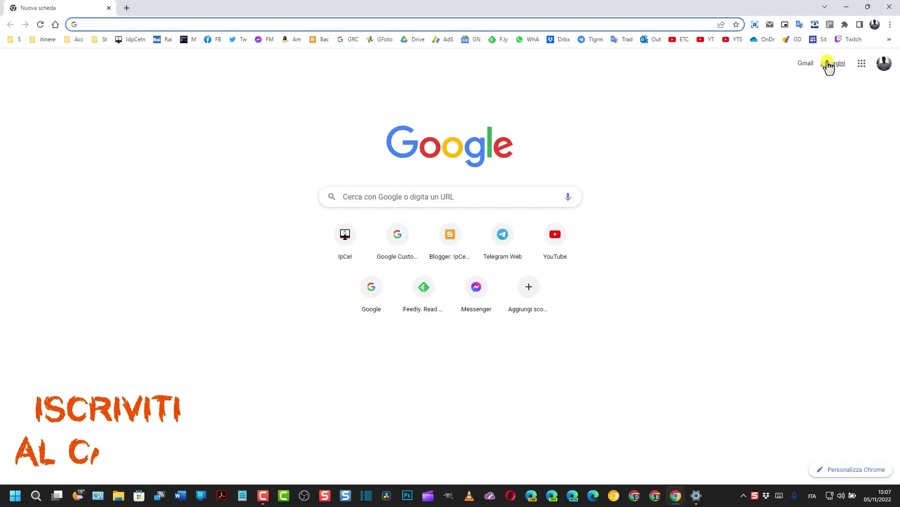
pyautogui.click(890, 7)
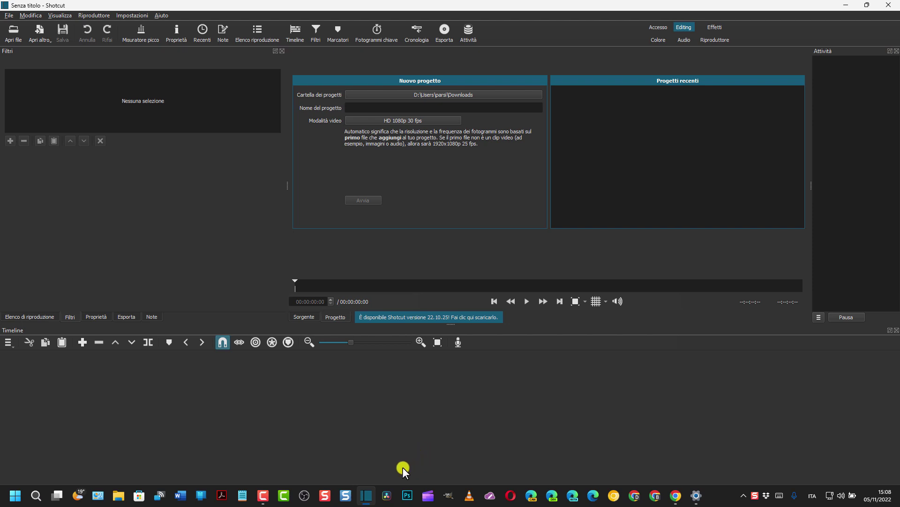
# Launch a second instance of Shotcut, view the taskbar previews of both windows, and close them
pyautogui.press('shift')
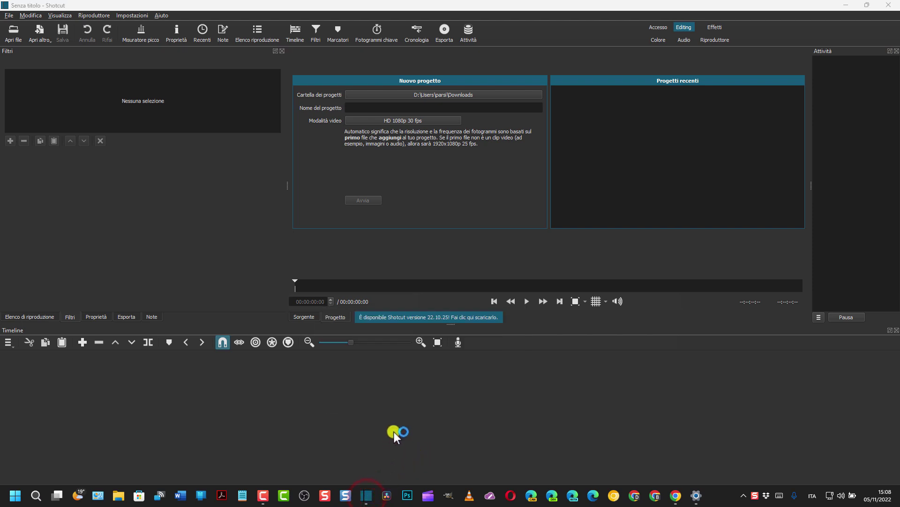
pyautogui.moveTo(366, 495)
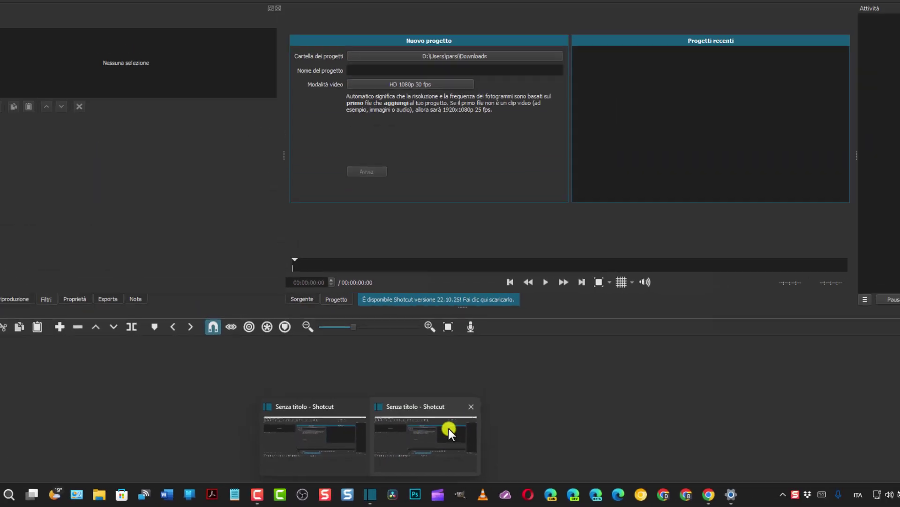
pyautogui.click(614, 307)
pyautogui.click(407, 413)
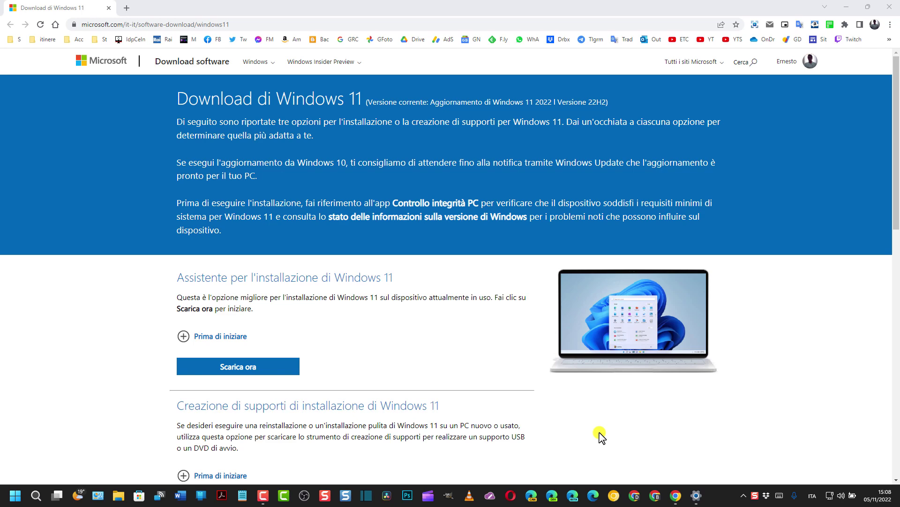
# Switch to Settings and open the Opzioni avanzate of Clipchamp from the App installate list
pyautogui.click(697, 497)
pyautogui.click(30, 175)
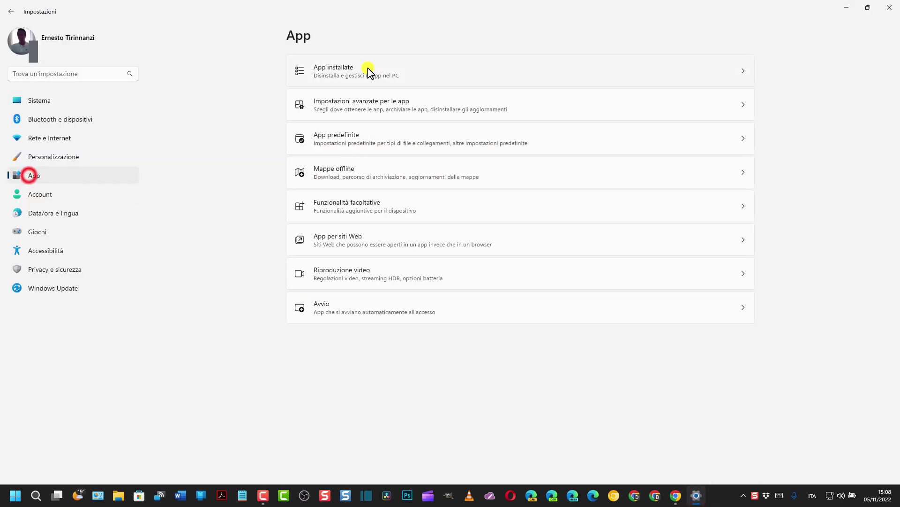
pyautogui.click(380, 74)
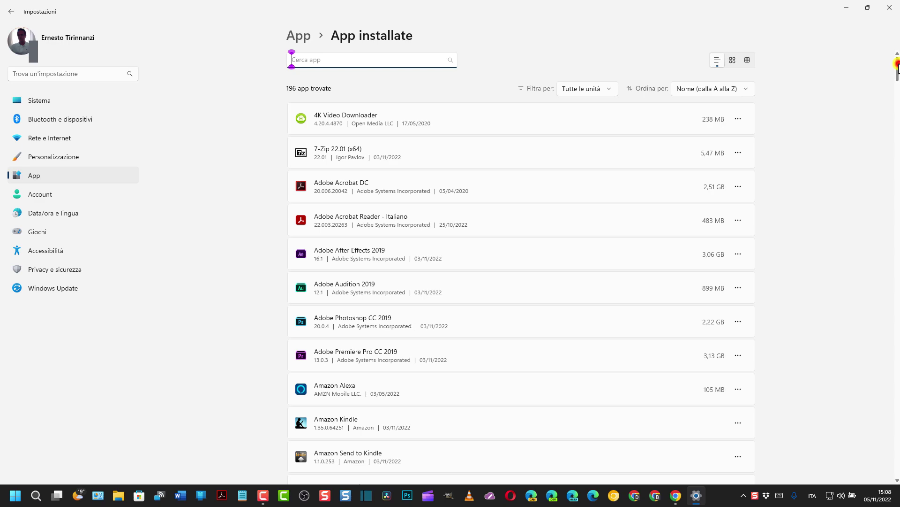
pyautogui.moveTo(897, 66); pyautogui.dragTo(897, 158)
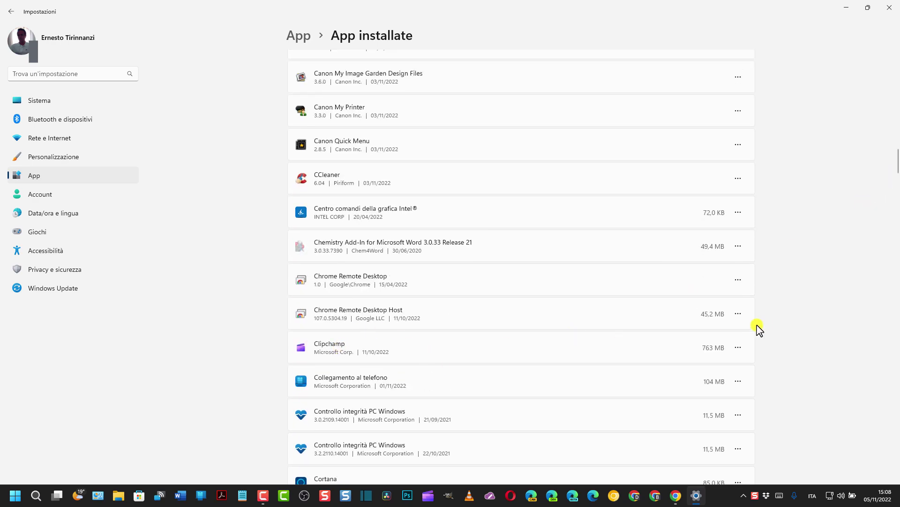
pyautogui.click(740, 348)
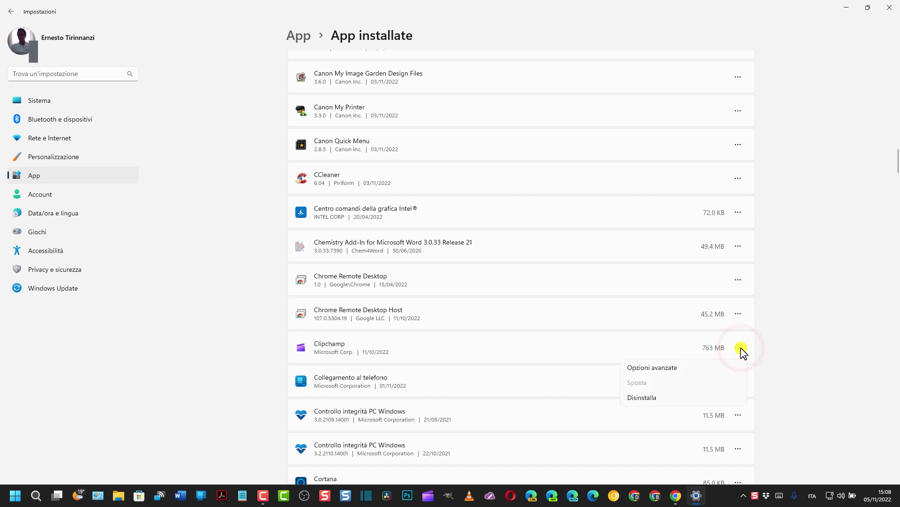
pyautogui.click(677, 370)
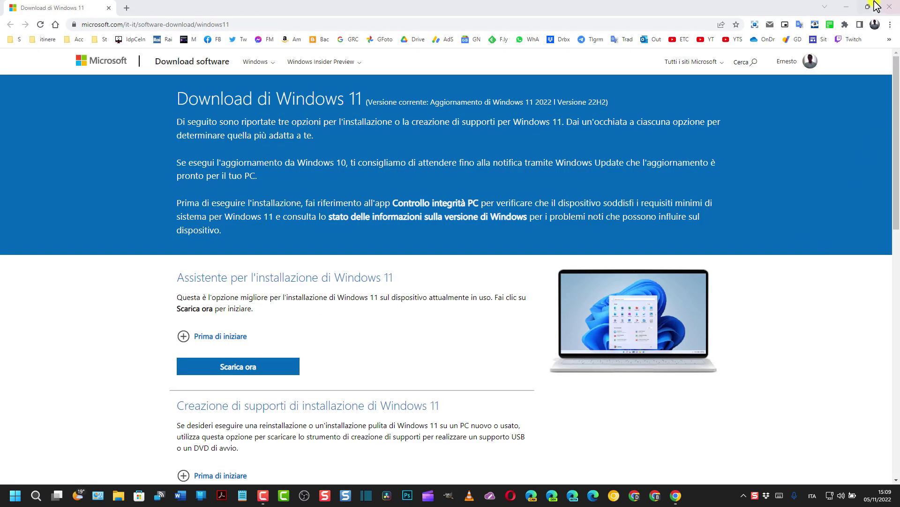
# Leave Chrome, open File Explorer at Questo PC, and check the free space of the OS (C:) drive
pyautogui.click(821, 7)
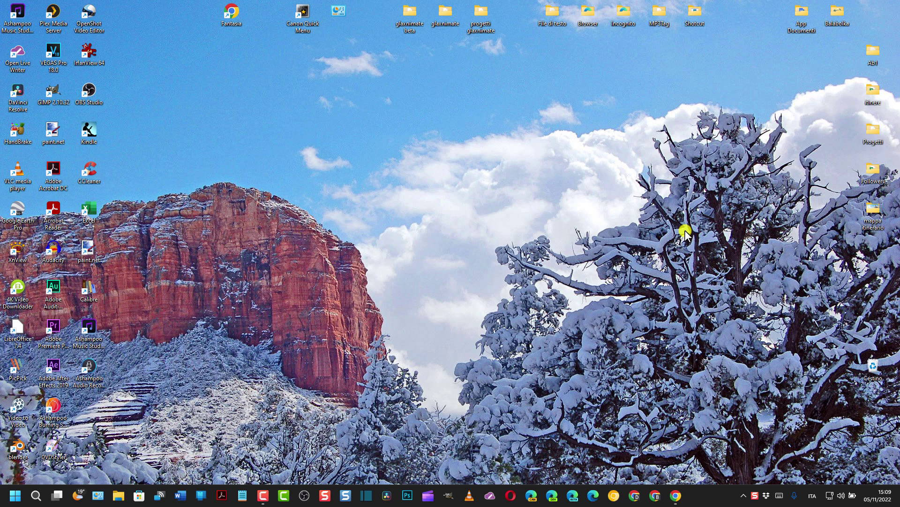
pyautogui.click(120, 496)
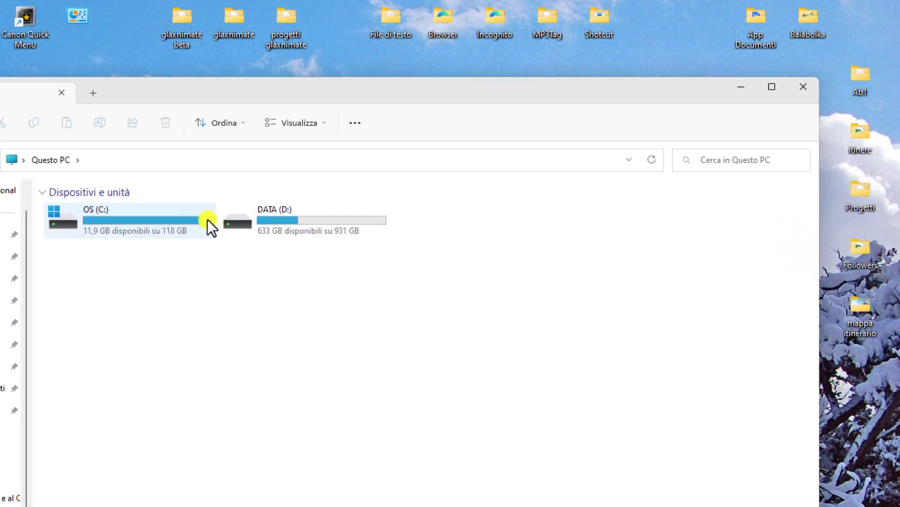
pyautogui.moveTo(207, 218)
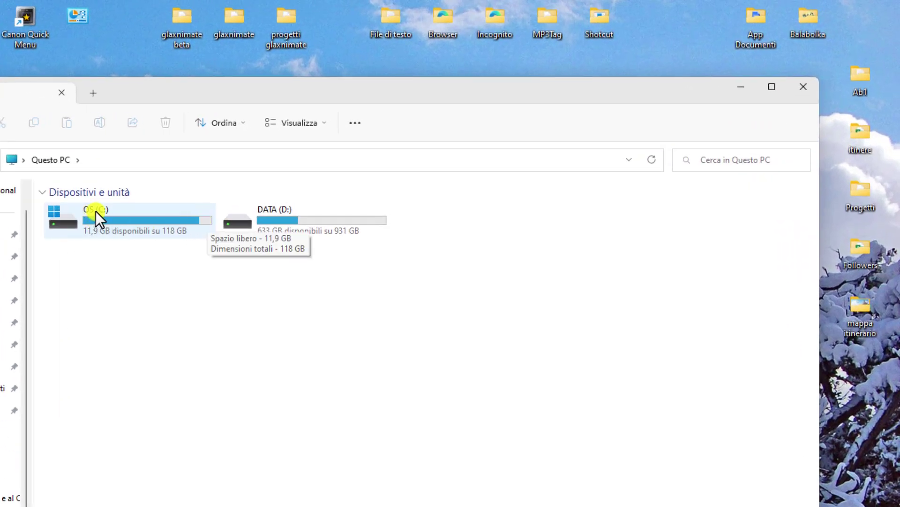